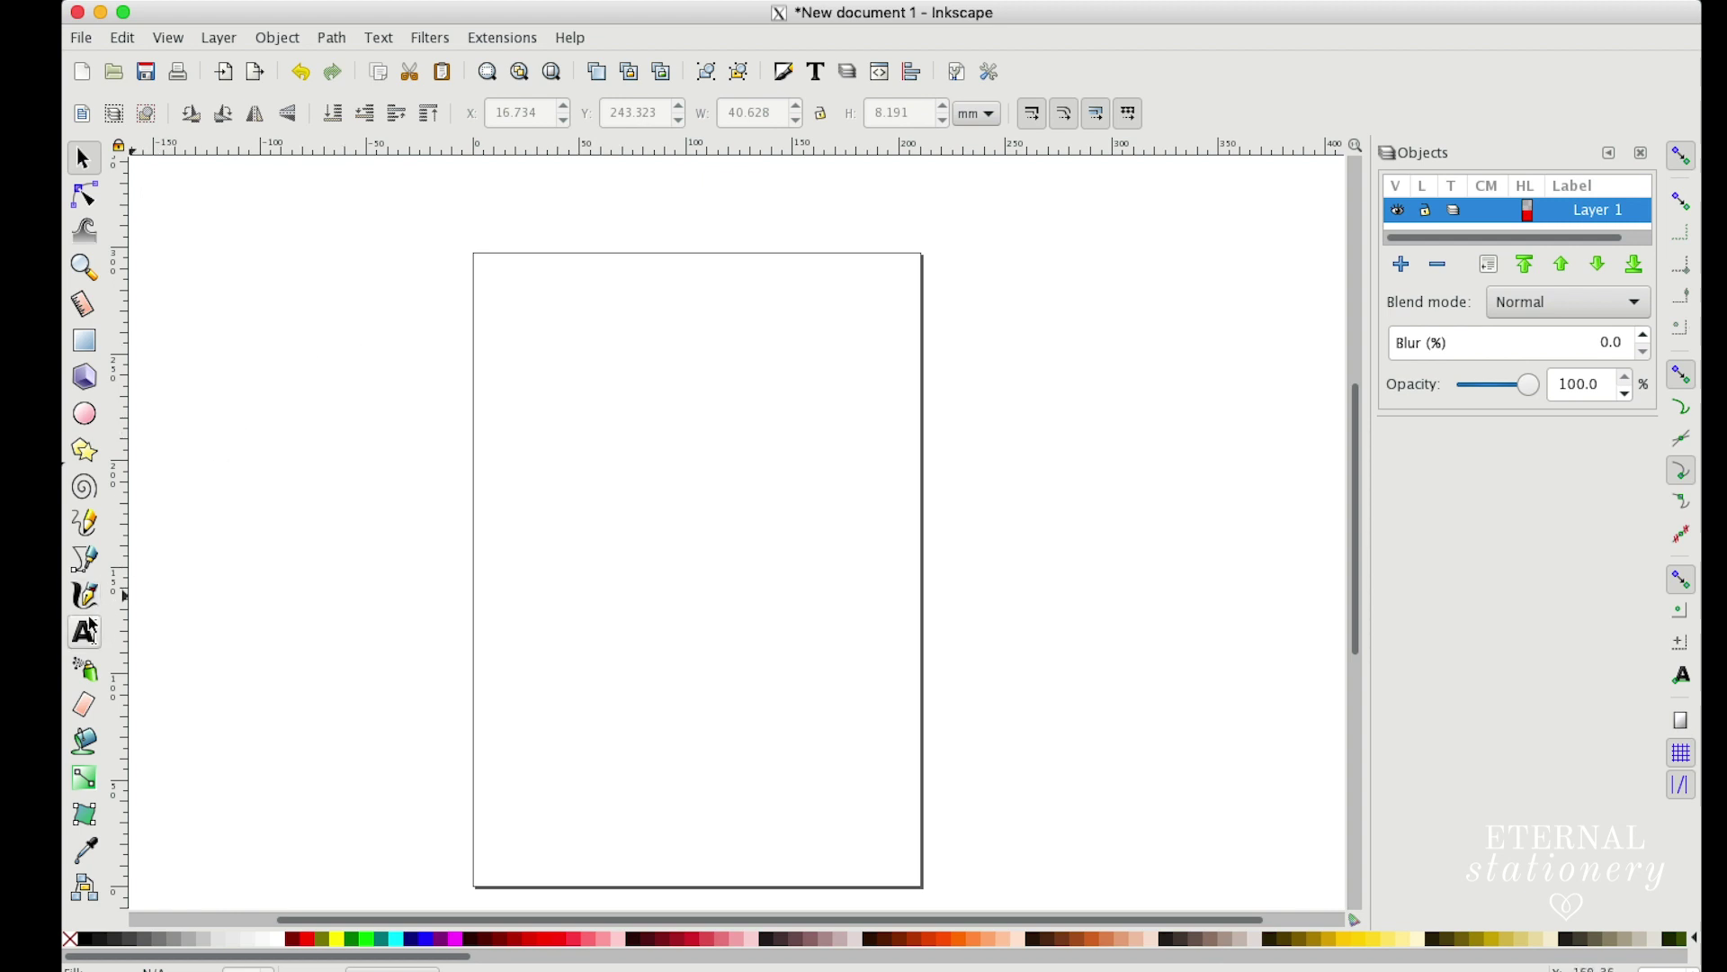
Step: Create a text frame near the top of the page and type Shadow
{"action": "left_click", "coordinate": [90, 643]}
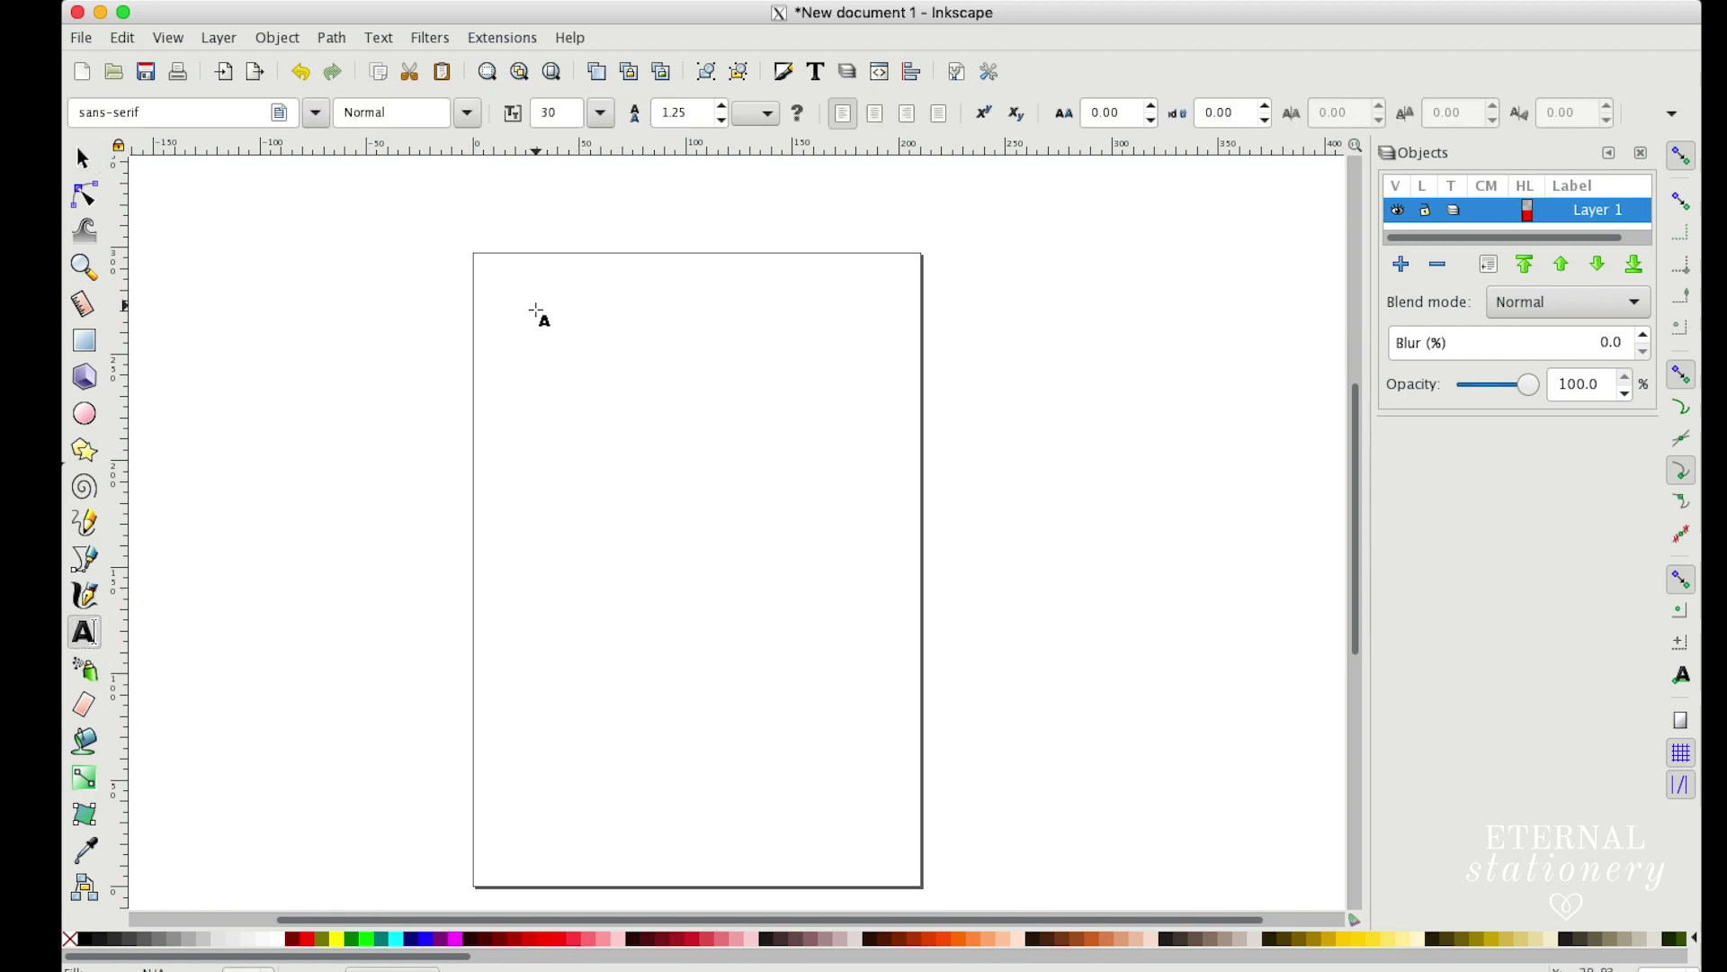
{"action": "left_click_drag", "start_coordinate": [503, 315], "coordinate": [910, 579]}
{"action": "type", "text": "S"}
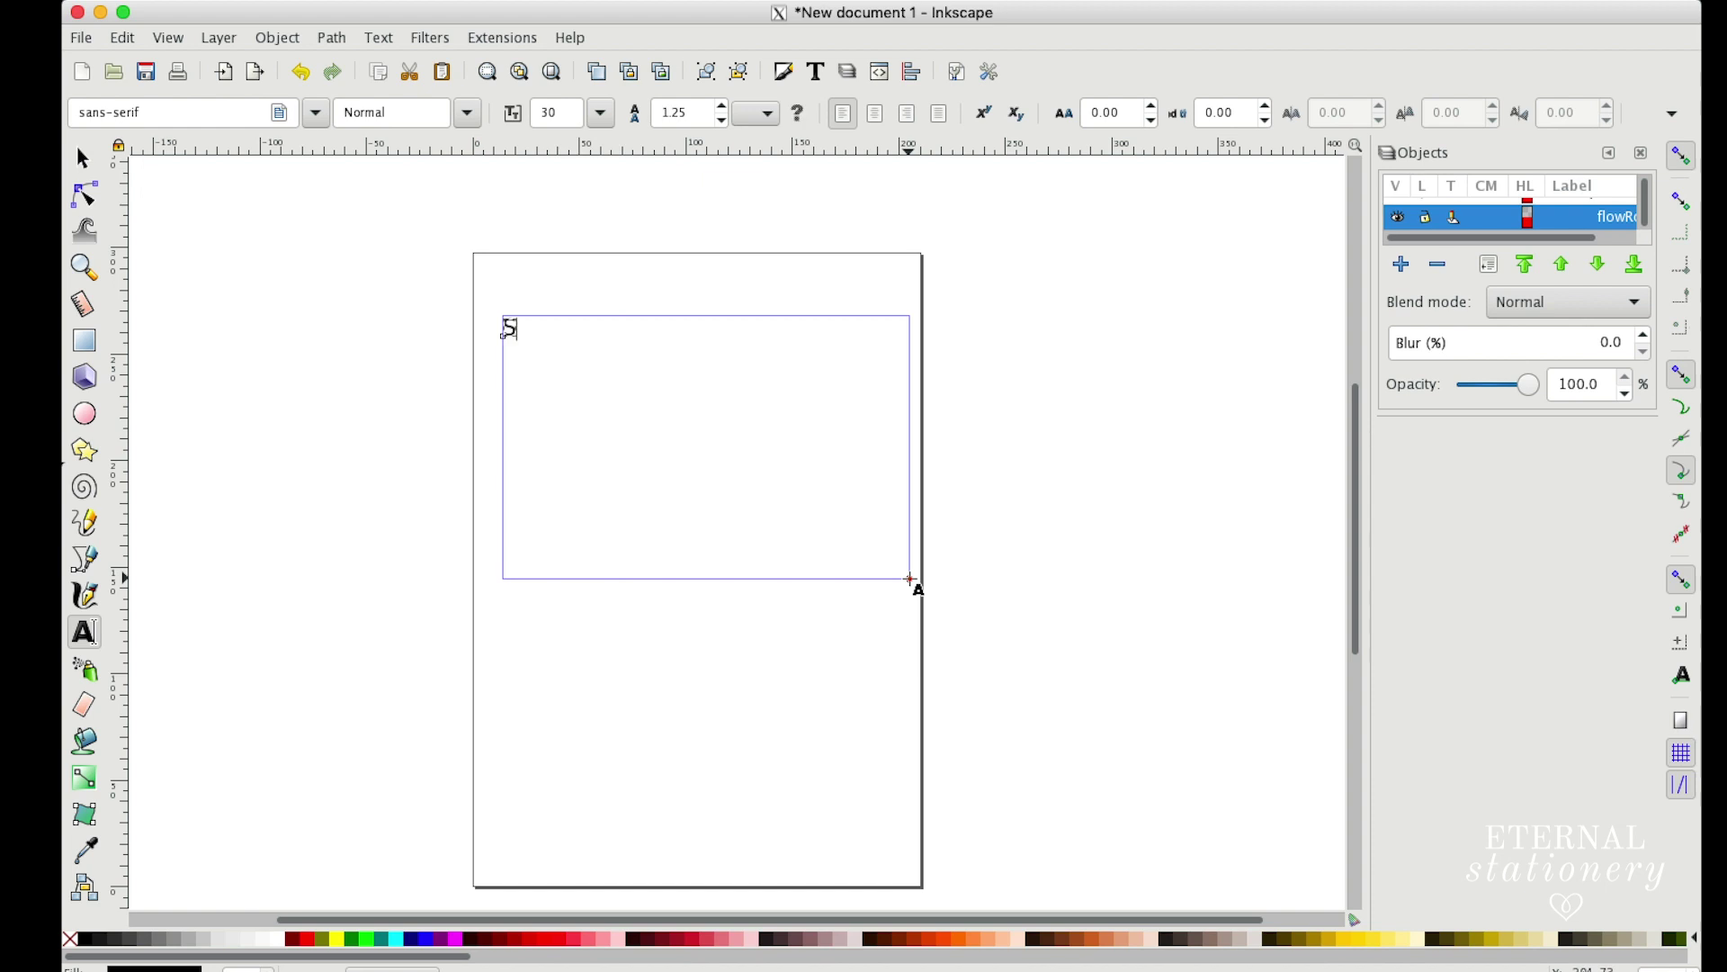
{"action": "type", "text": "hadow"}
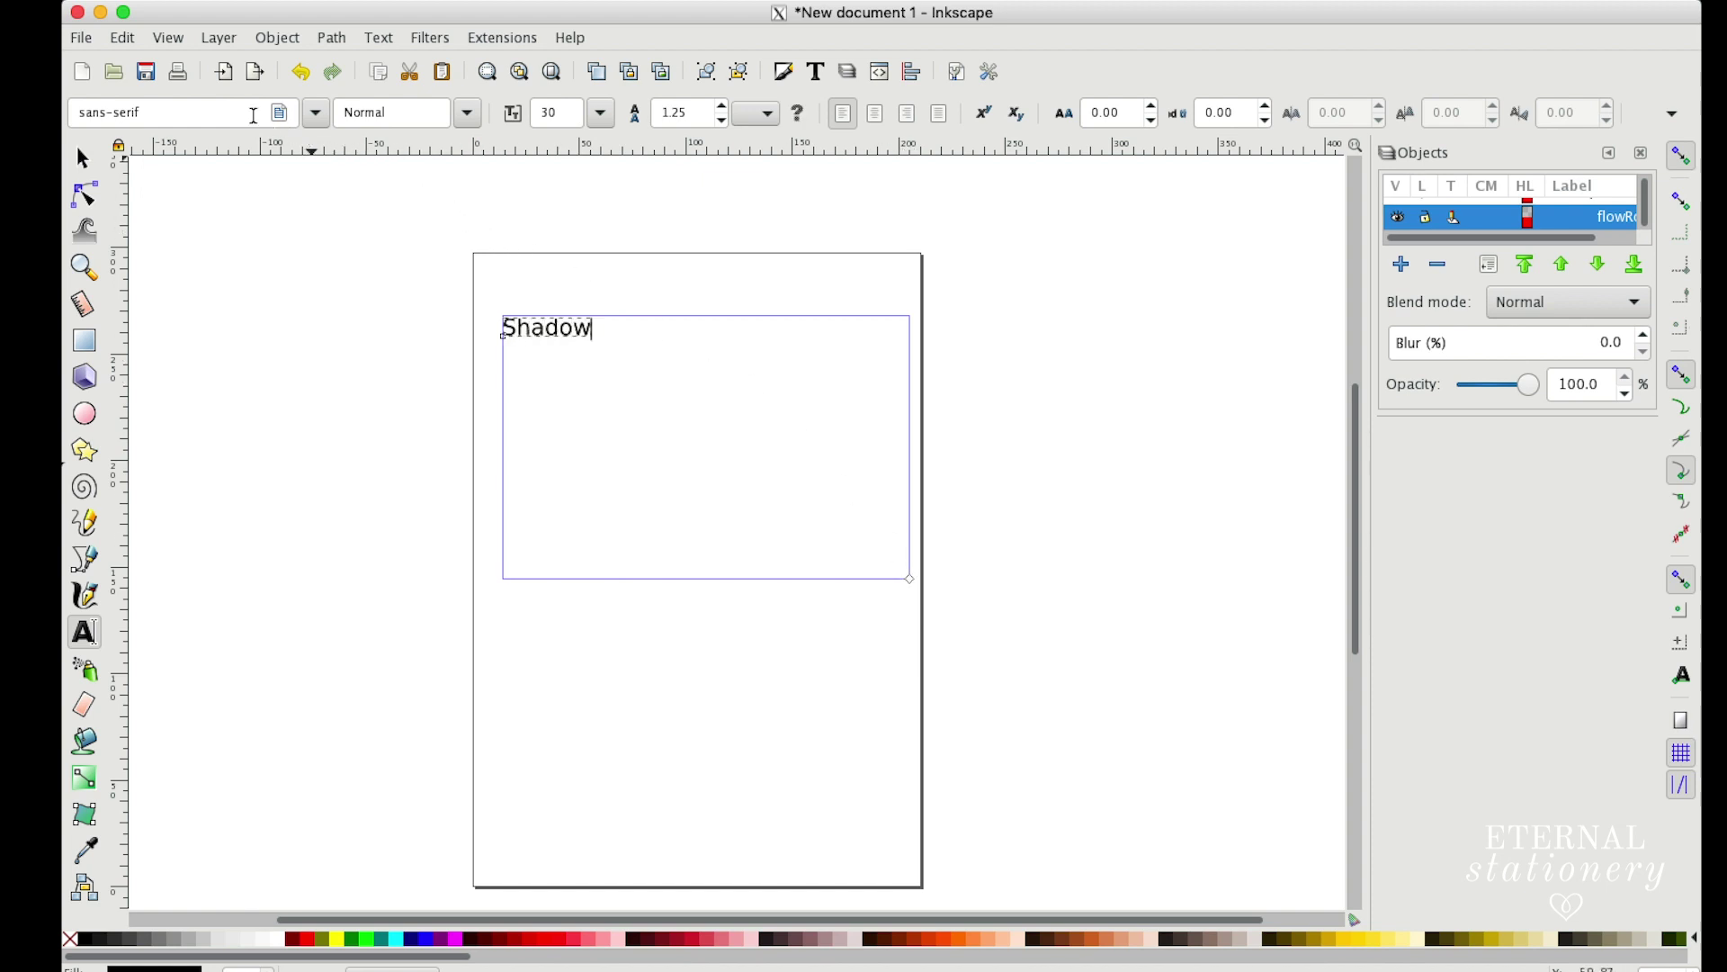
Step: Set the text's font family to Masterblush
{"action": "left_click", "coordinate": [324, 119]}
{"action": "scroll", "coordinate": [278, 567], "scroll_direction": "down", "scroll_amount": 5}
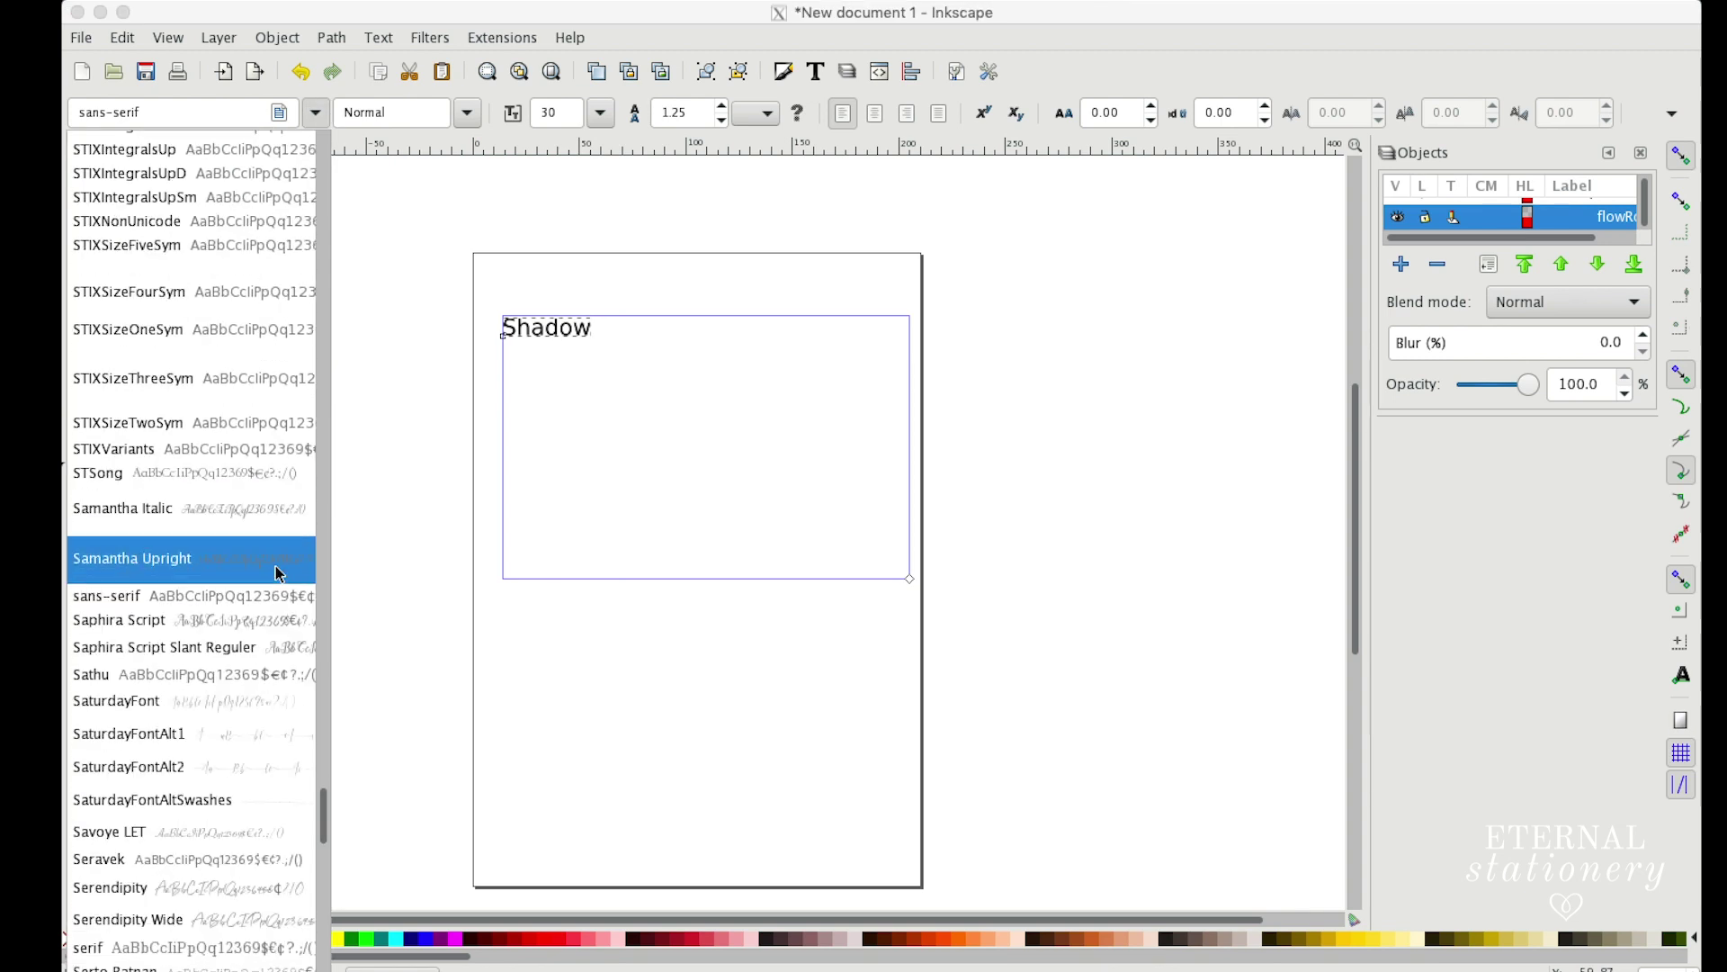
{"action": "scroll", "coordinate": [272, 510], "scroll_direction": "up", "scroll_amount": 10}
{"action": "left_click", "coordinate": [196, 122]}
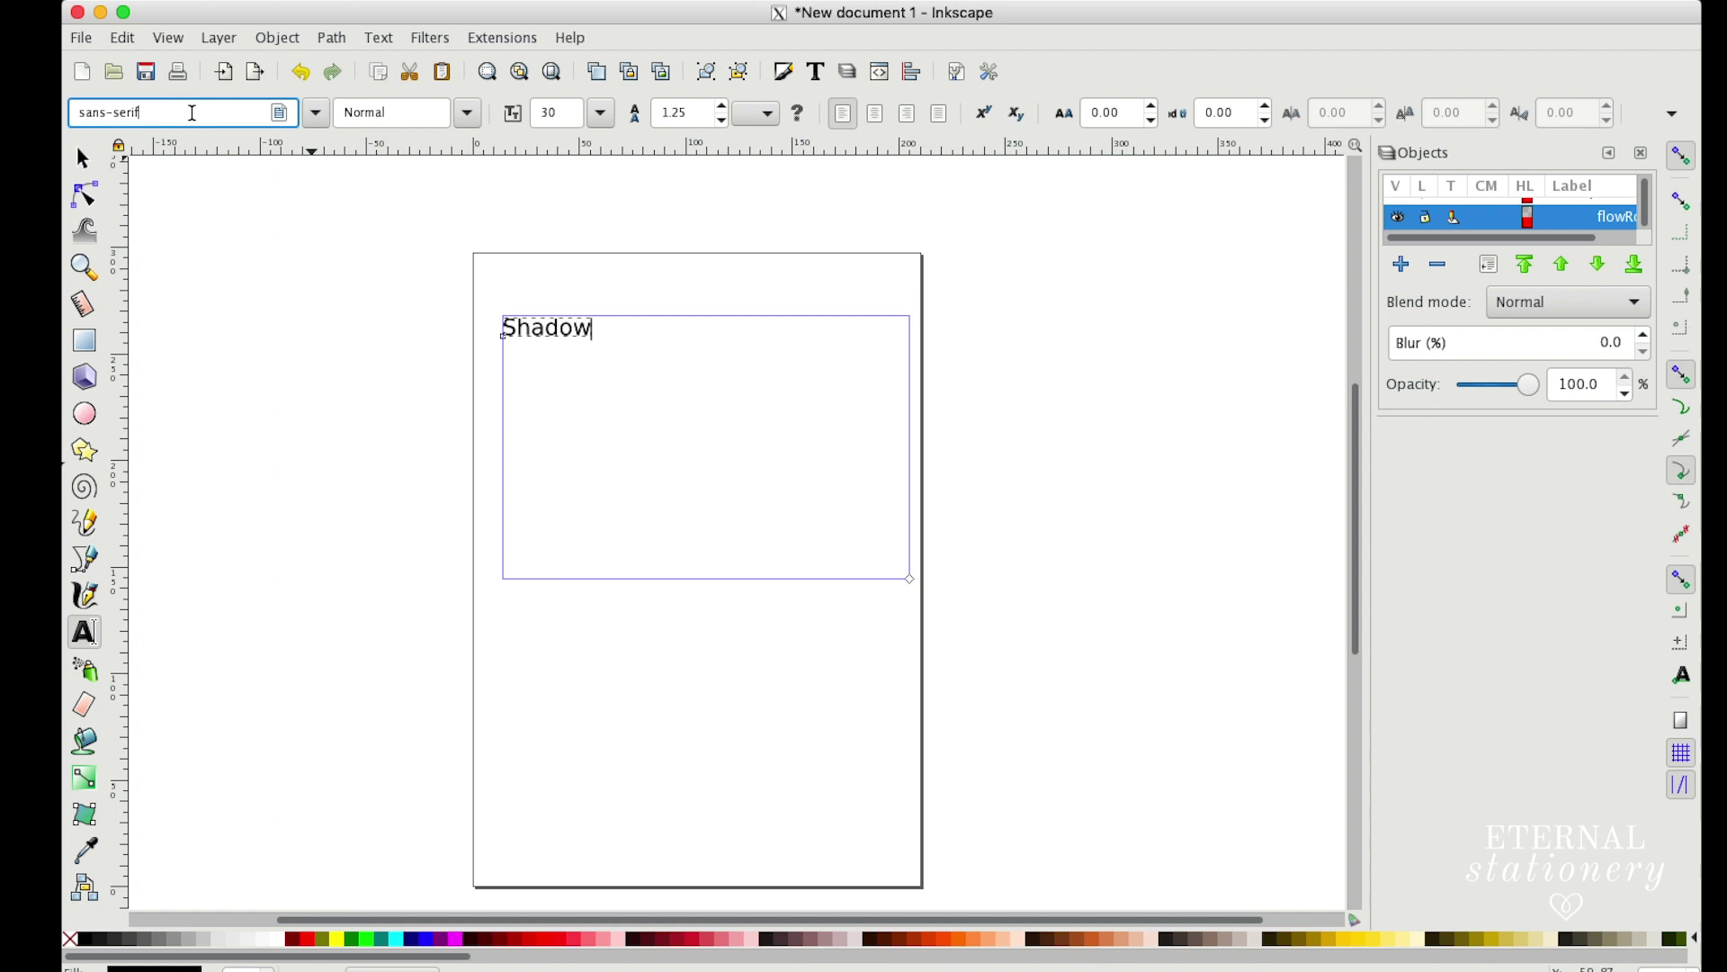
{"action": "left_click_drag", "start_coordinate": [189, 112], "coordinate": [68, 113]}
{"action": "type", "text": "master"}
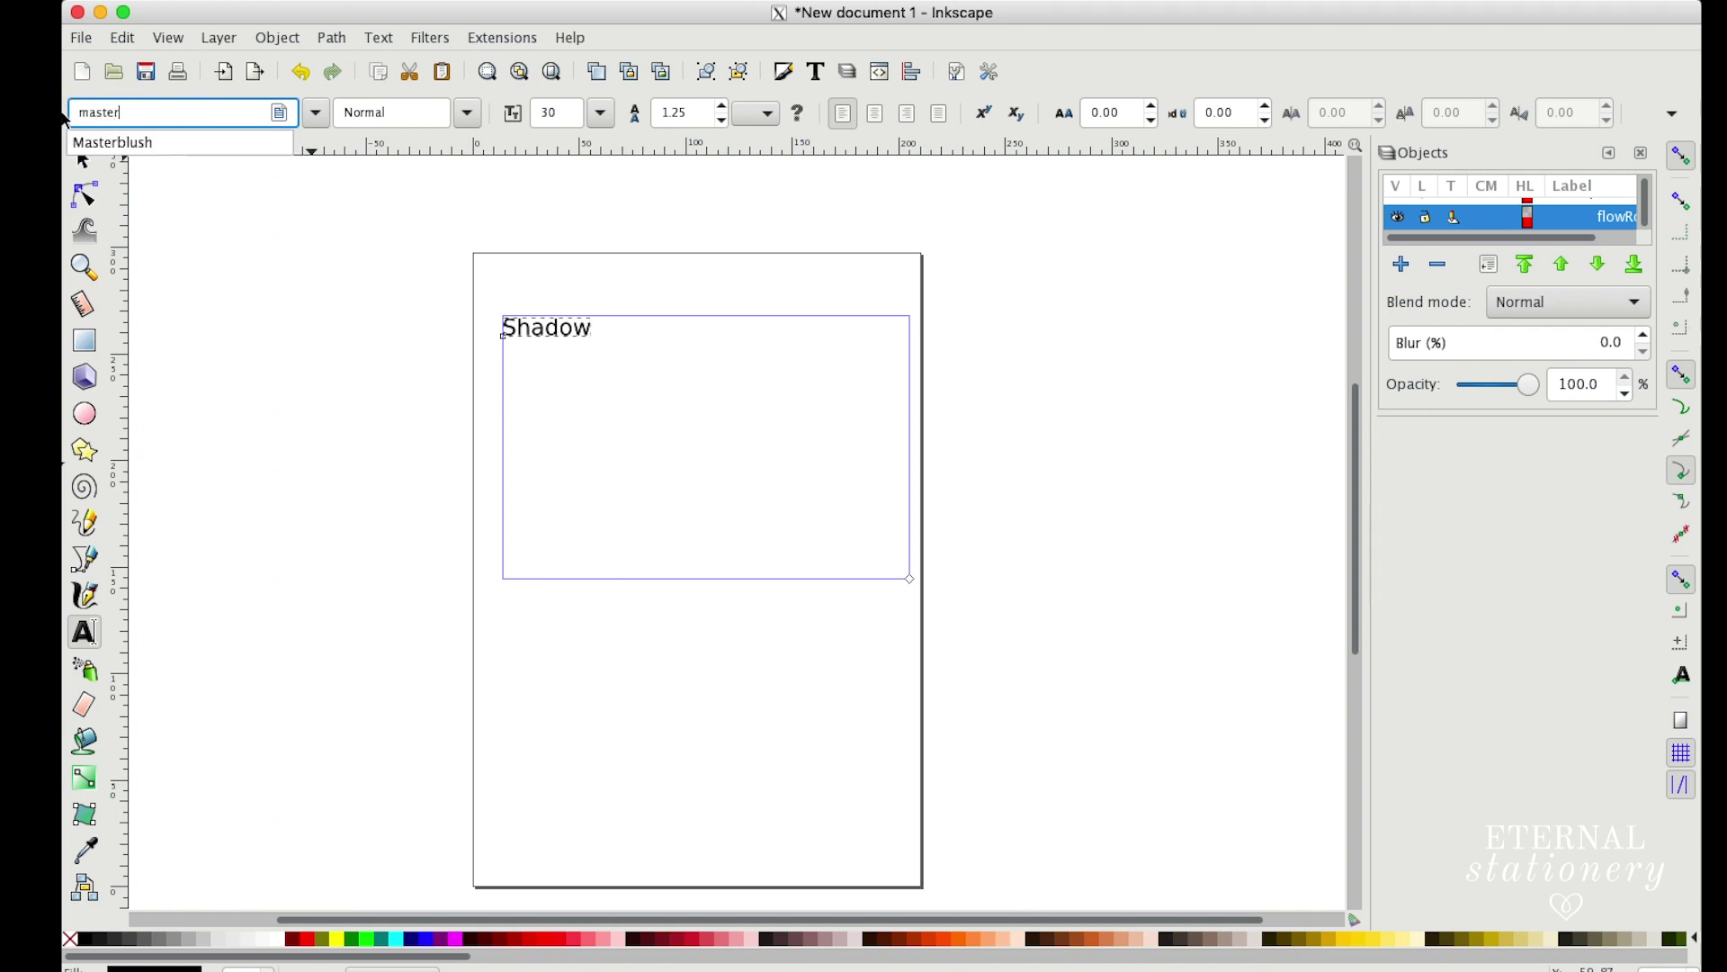
{"action": "left_click", "coordinate": [110, 143]}
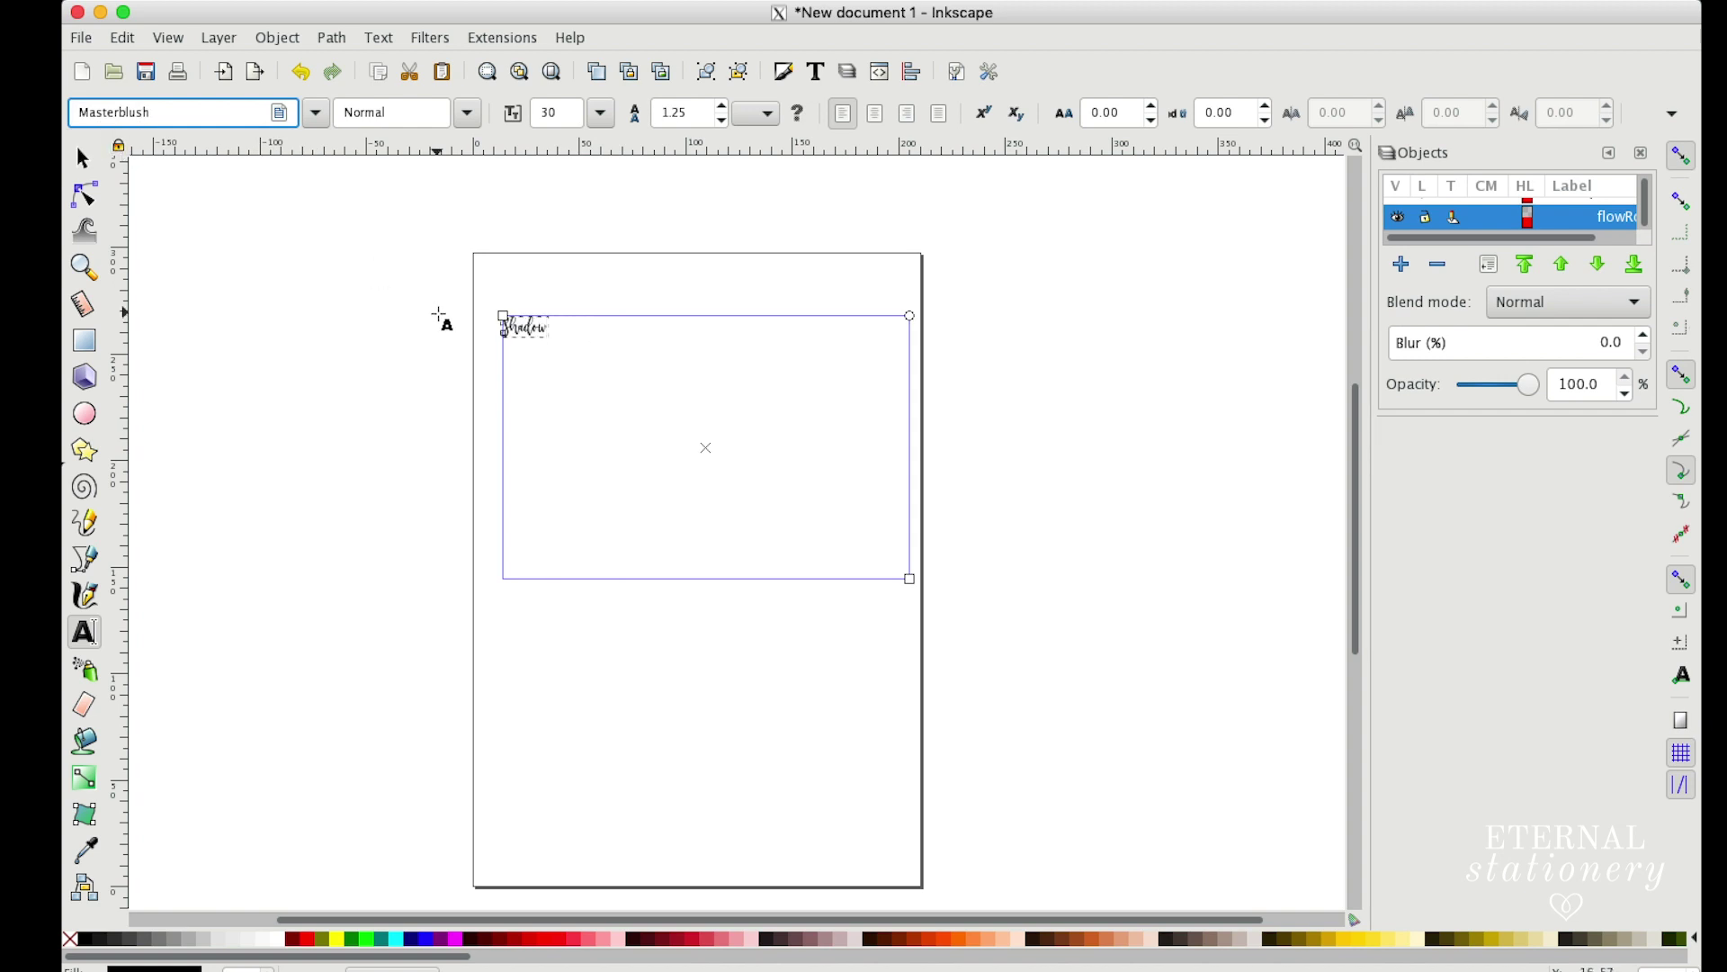
Step: Set the font size of the Shadow text to 200 pt
{"action": "left_click", "coordinate": [549, 114]}
{"action": "double_click", "coordinate": [550, 115]}
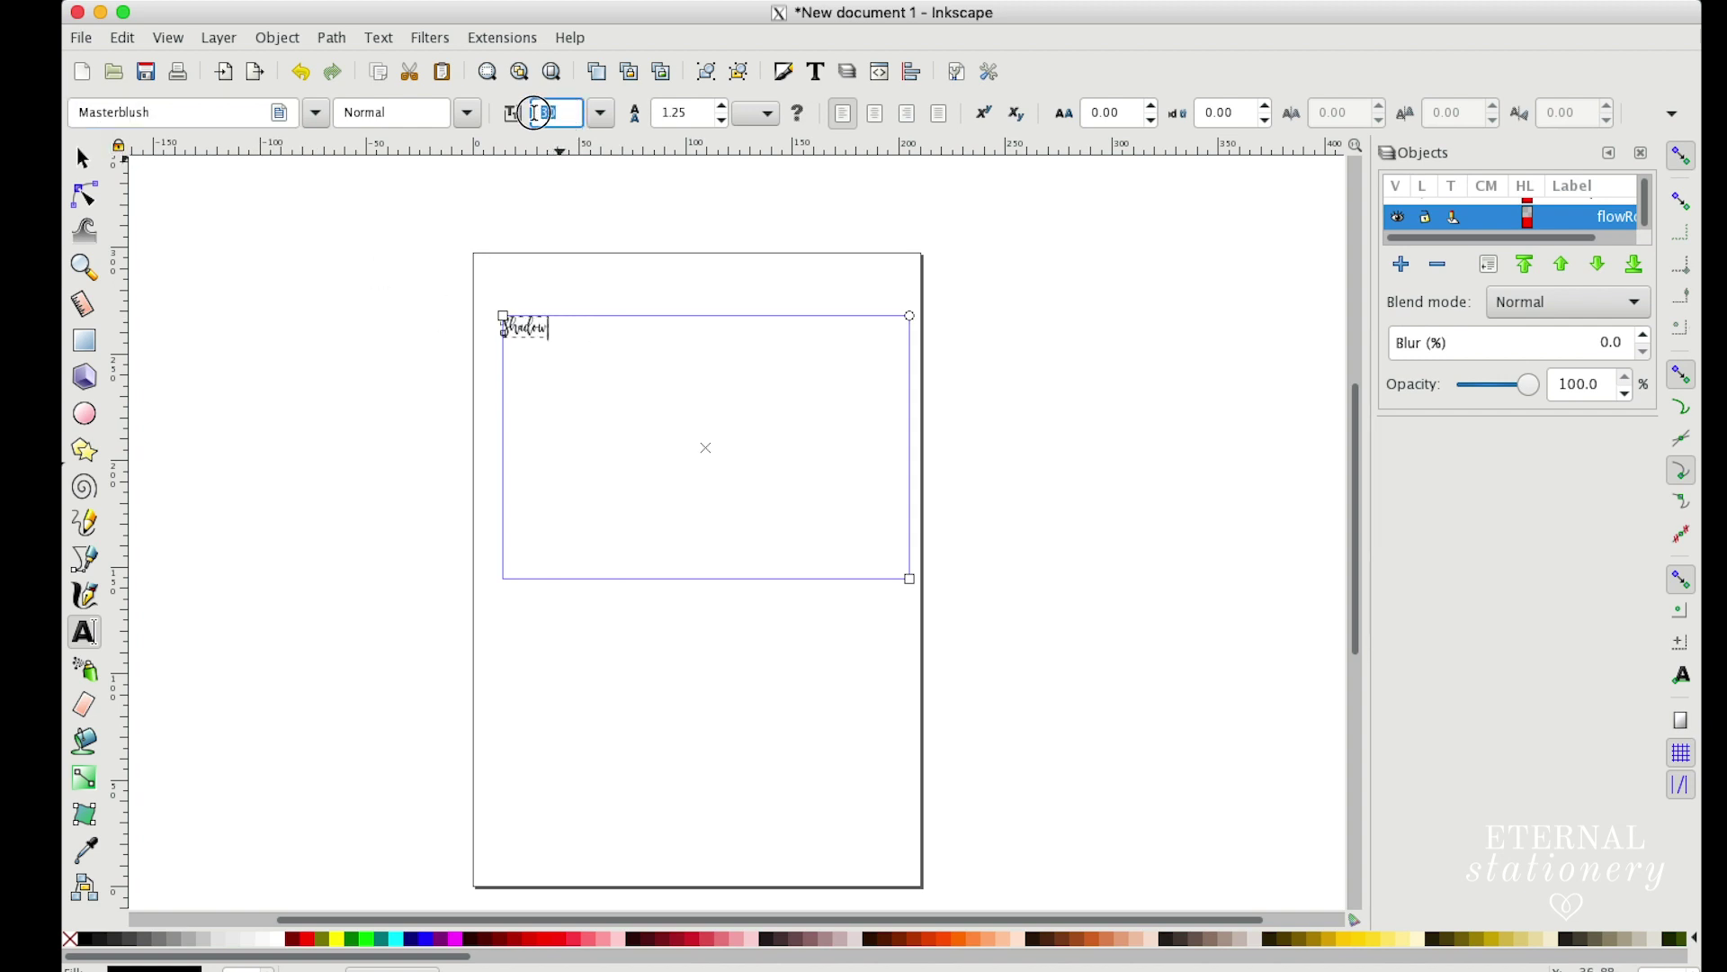
{"action": "type", "text": "200"}
{"action": "key", "text": "Return"}
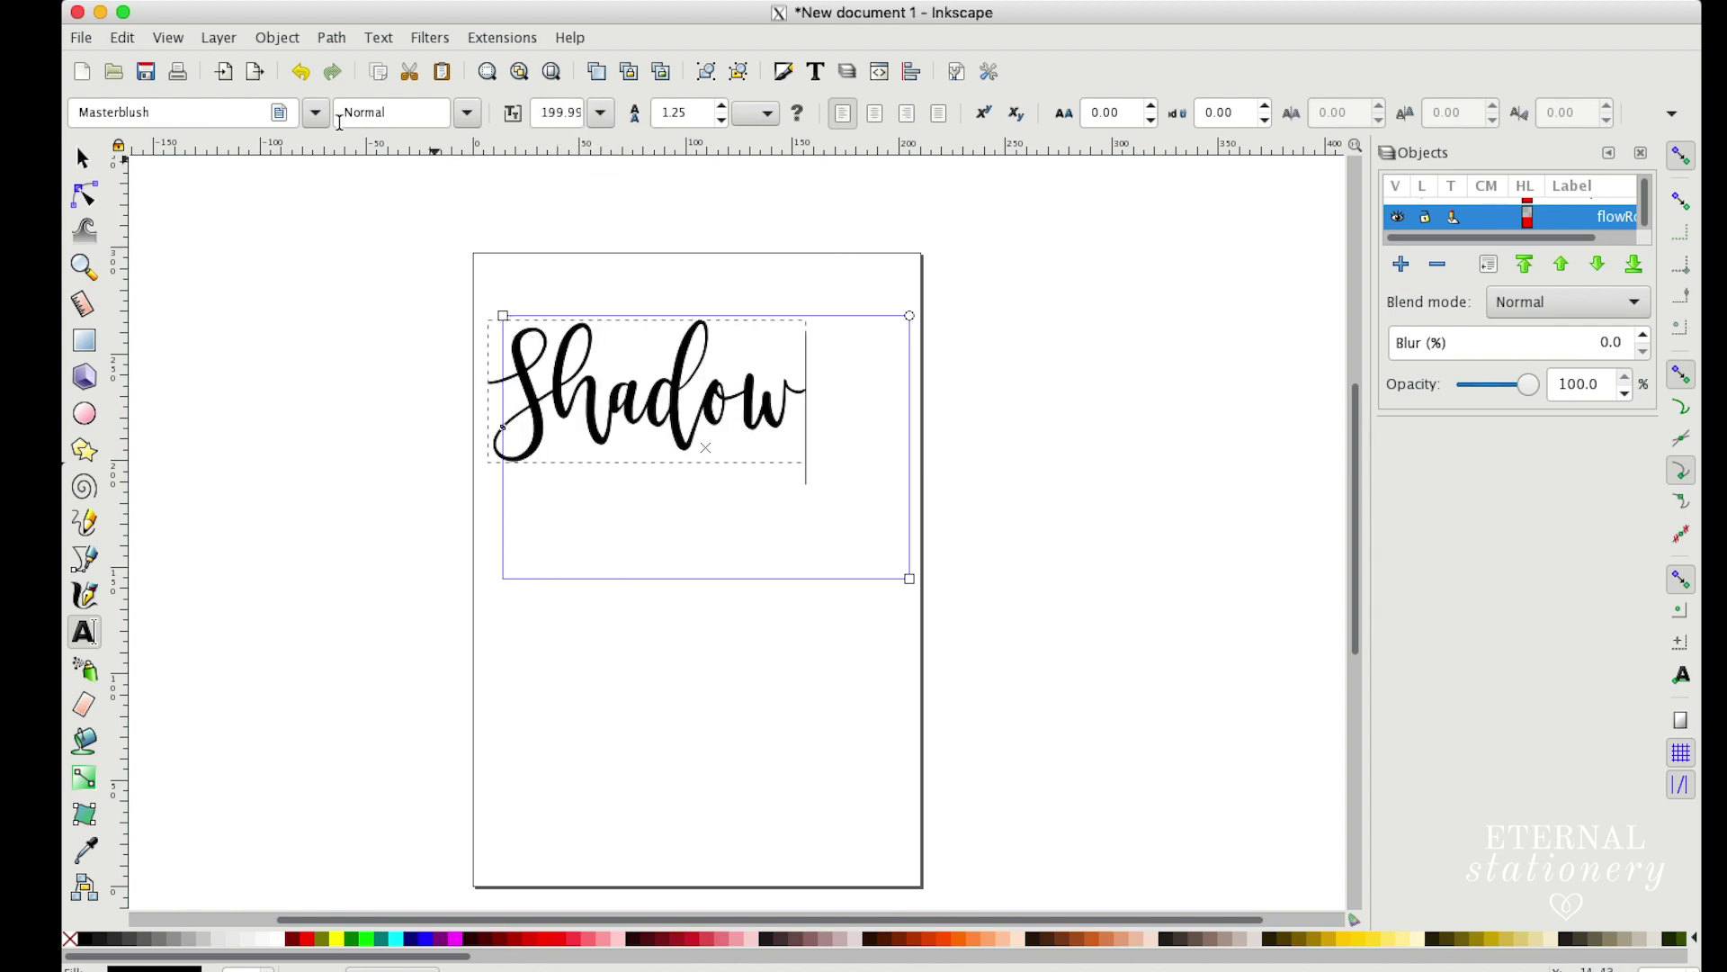
Step: Zoom in on the lettering and convert the Shadow text into paths
{"action": "left_click", "coordinate": [83, 158]}
{"action": "left_click", "coordinate": [356, 279]}
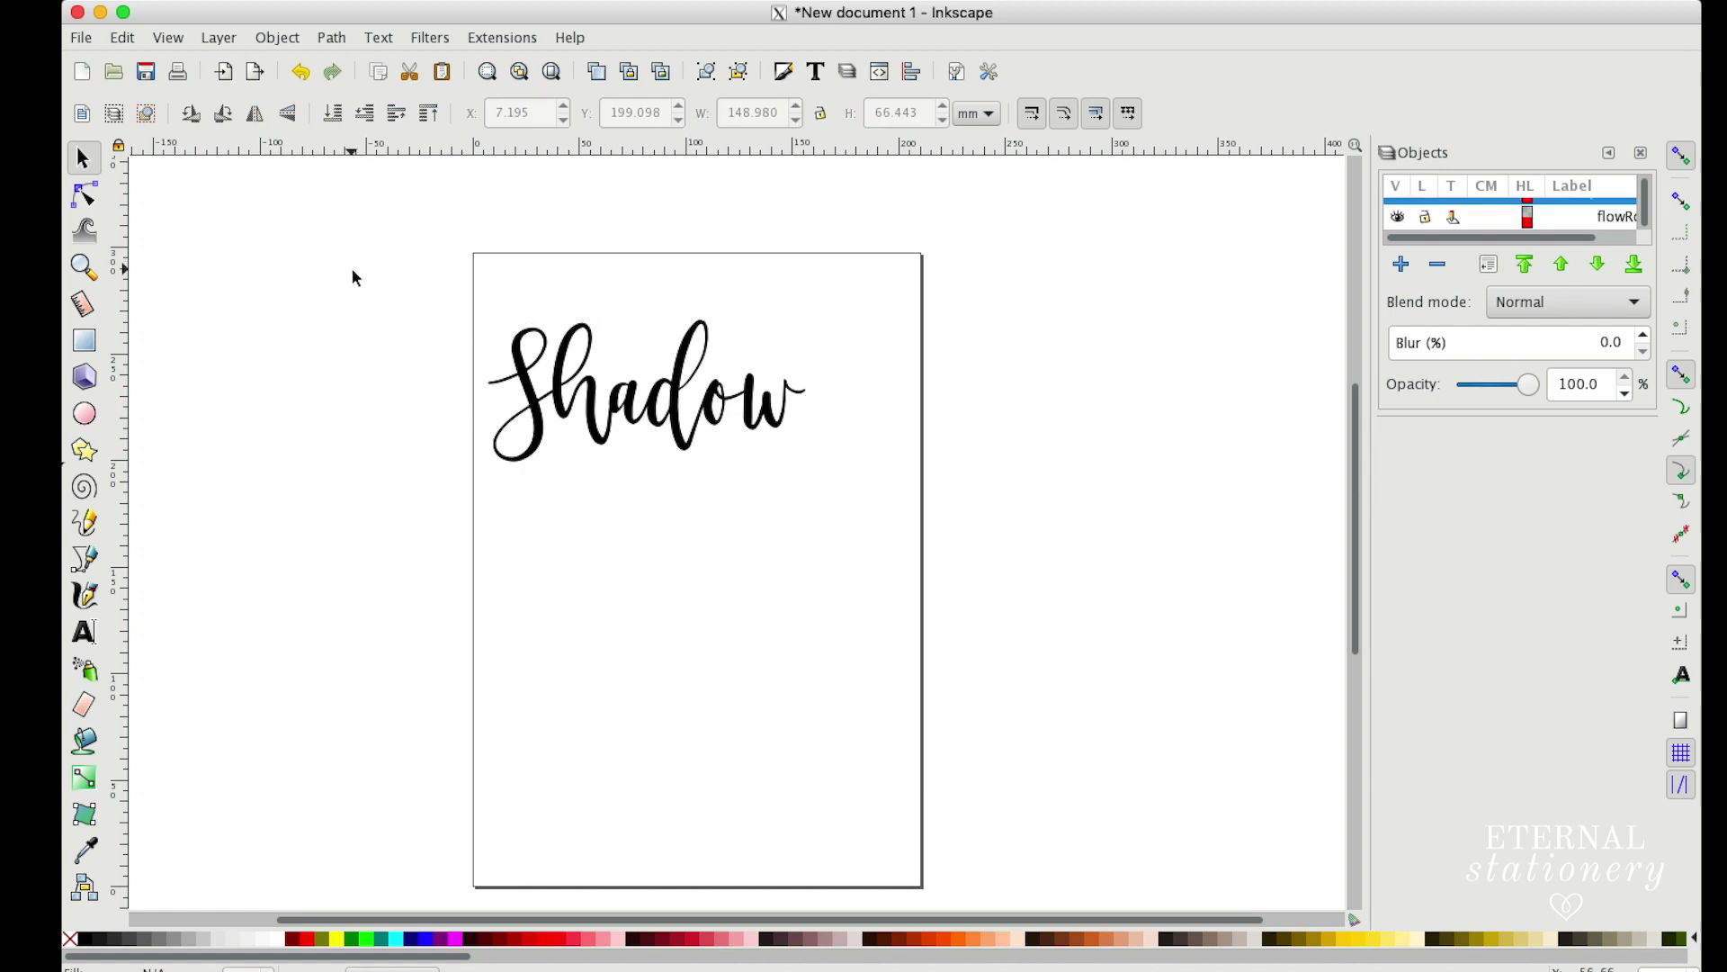
{"action": "key", "text": "plus"}
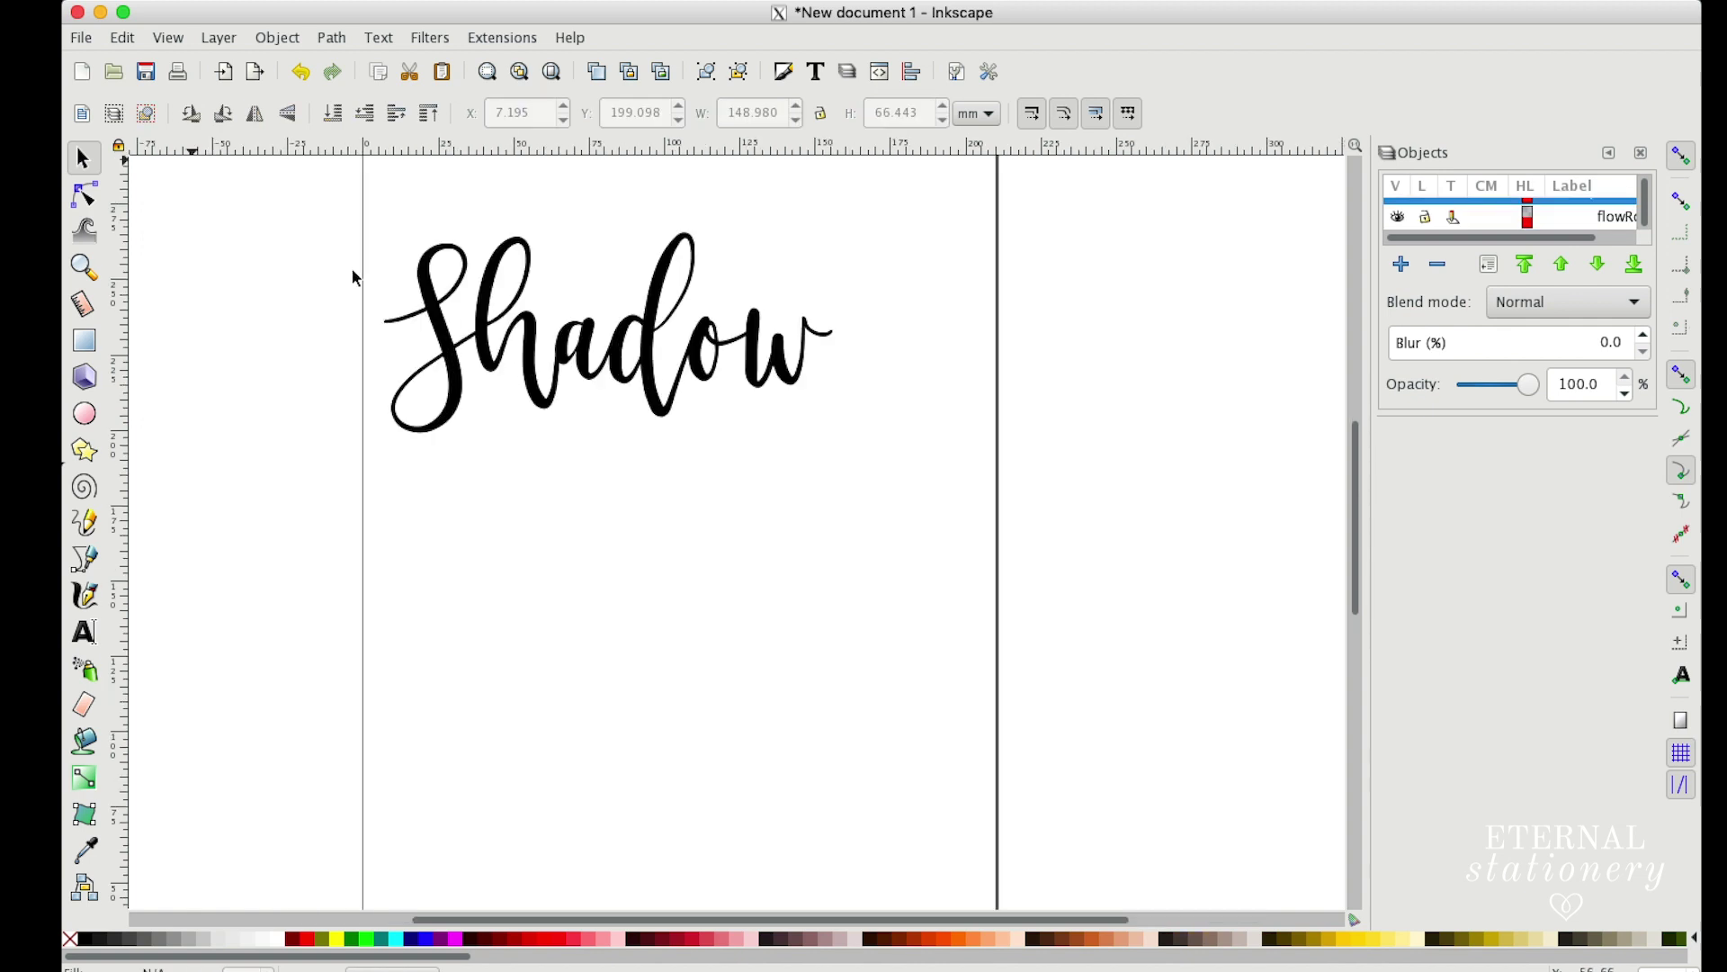
{"action": "key", "text": "plus"}
{"action": "key", "text": "plus"}
{"action": "scroll", "coordinate": [533, 355], "scroll_direction": "up", "scroll_amount": 10}
{"action": "scroll", "coordinate": [532, 354], "scroll_direction": "left", "scroll_amount": 8}
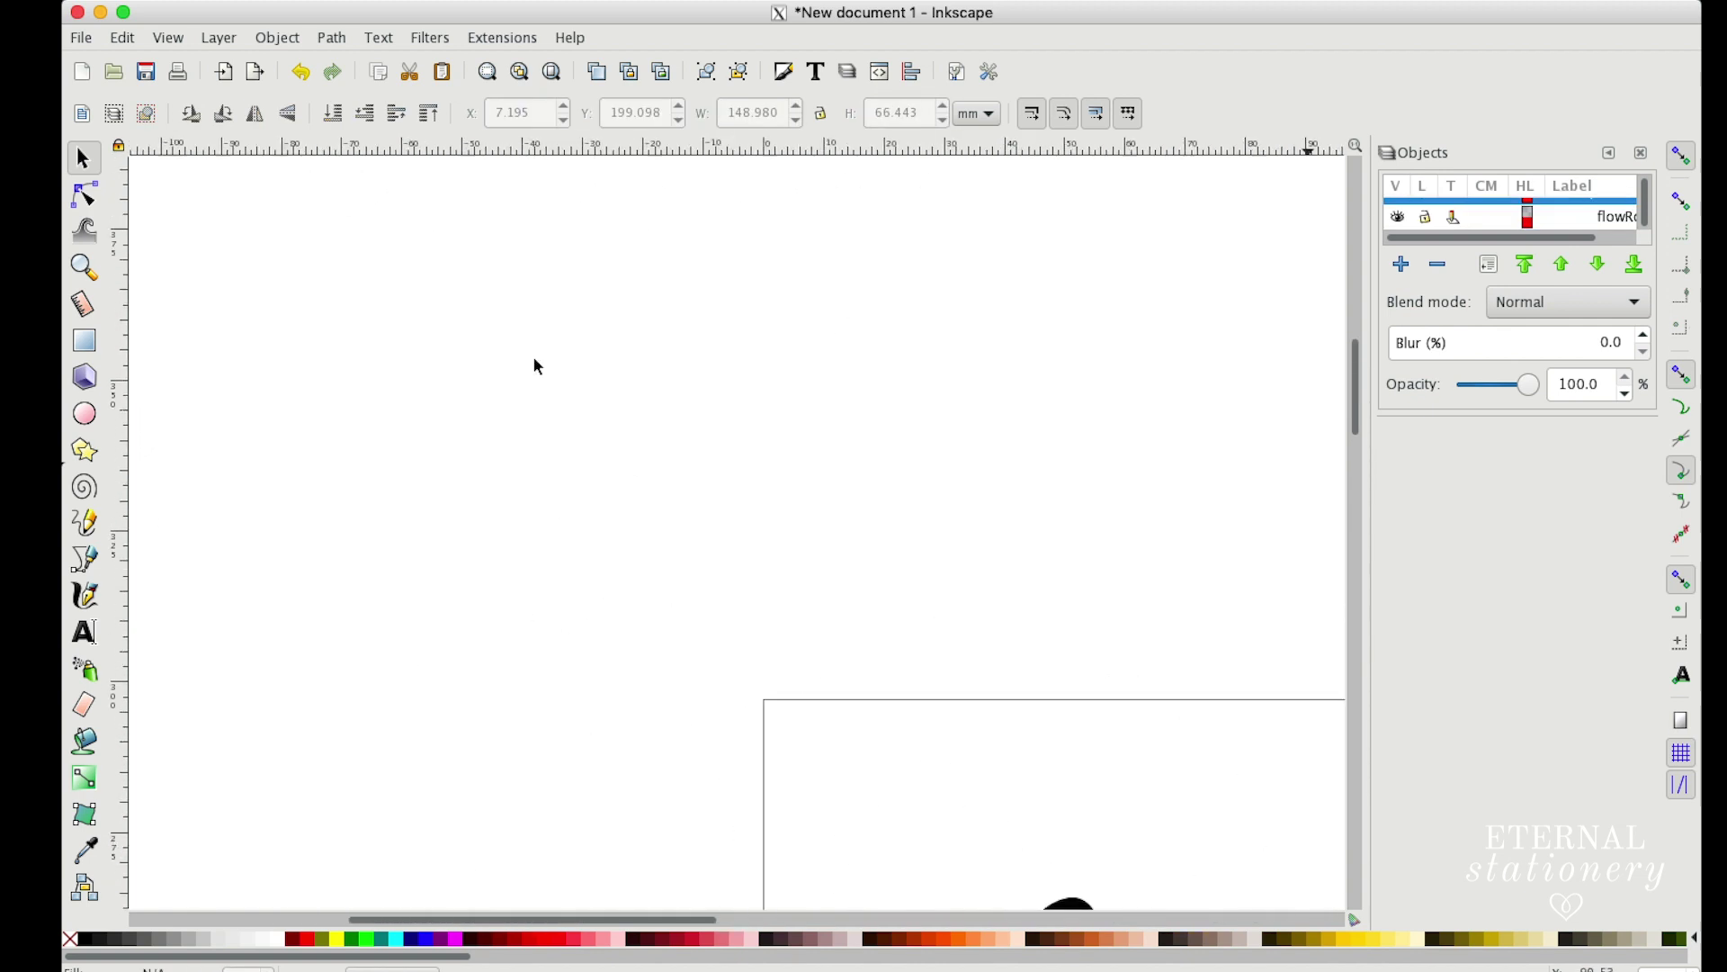
{"action": "scroll", "coordinate": [535, 359], "scroll_direction": "down", "scroll_amount": 10}
{"action": "scroll", "coordinate": [534, 359], "scroll_direction": "right", "scroll_amount": 8}
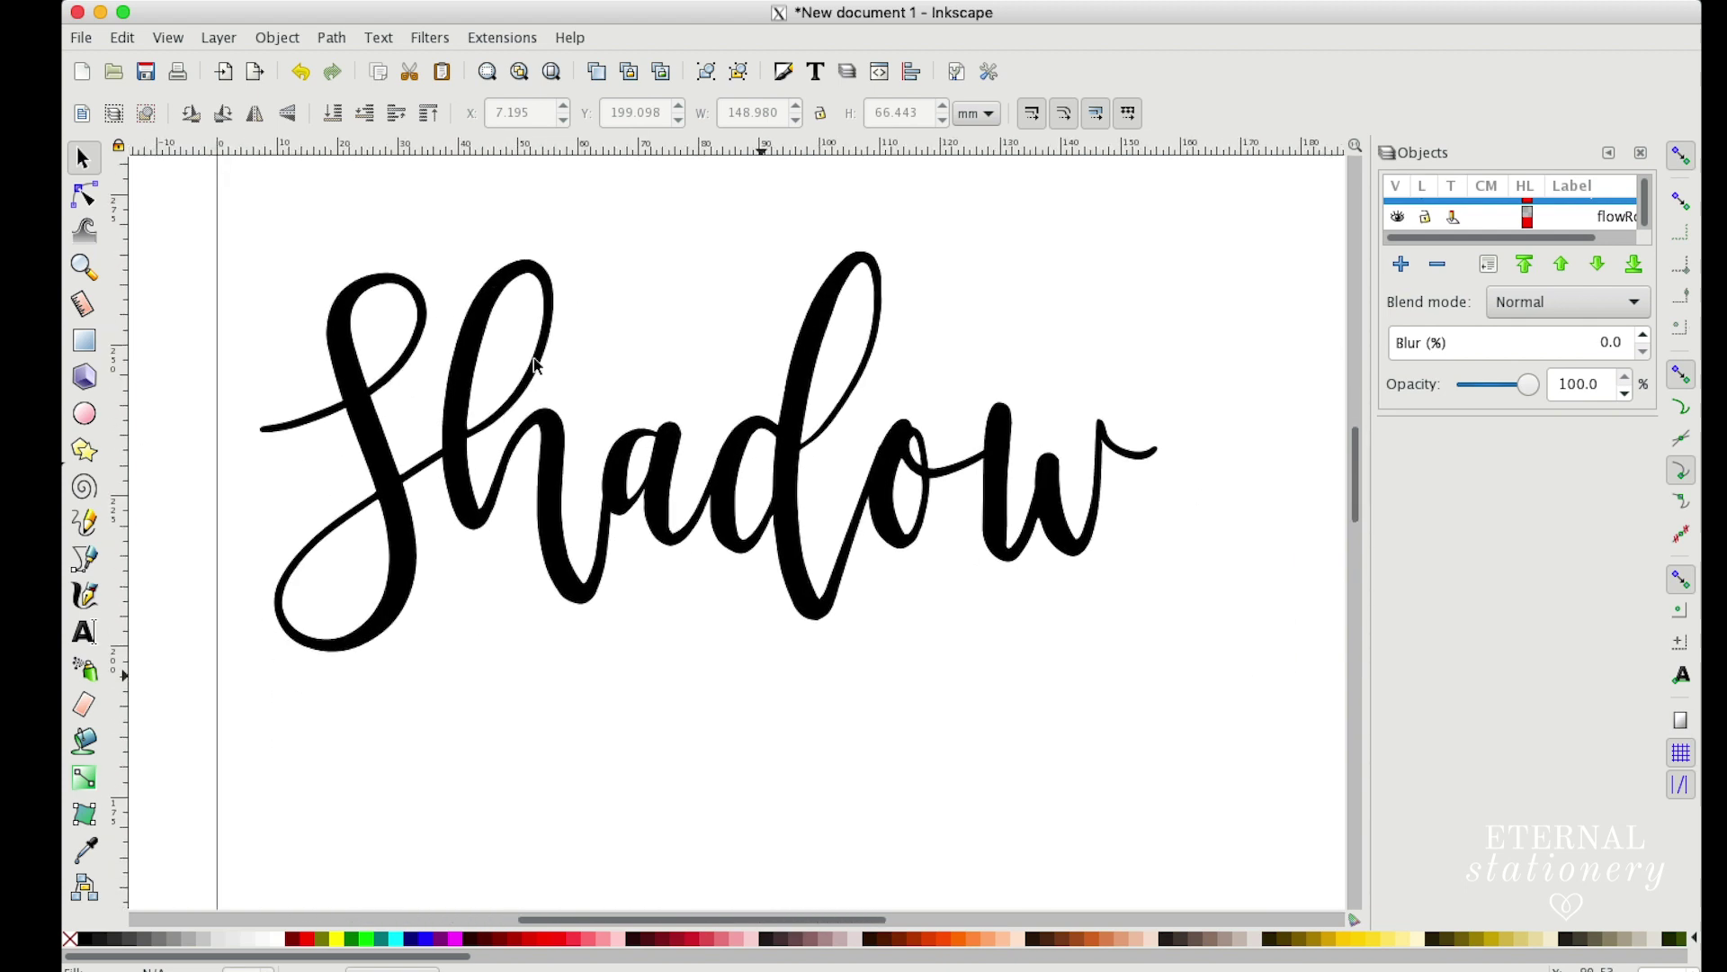
{"action": "scroll", "coordinate": [534, 363], "scroll_direction": "up", "scroll_amount": 1}
{"action": "left_click", "coordinate": [534, 364]}
{"action": "left_click", "coordinate": [332, 38]}
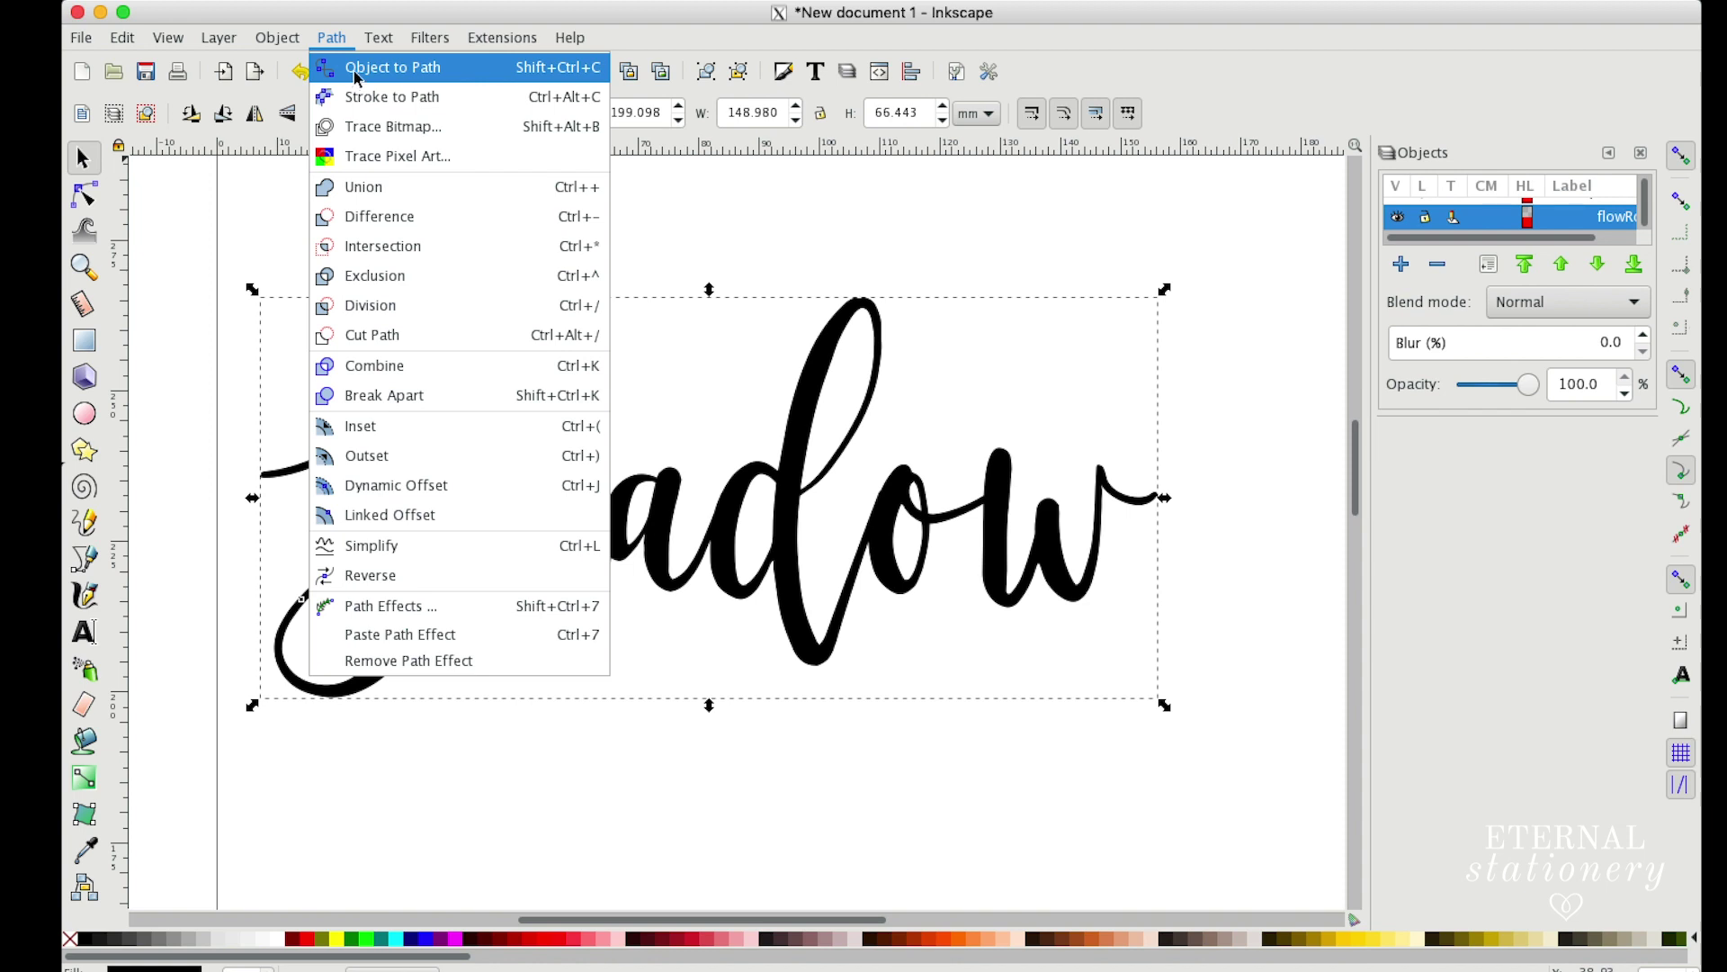
{"action": "key", "text": "Escape"}
Step: Select all the Shadow letter paths and union them into one path
{"action": "left_click_drag", "start_coordinate": [239, 245], "coordinate": [1179, 754]}
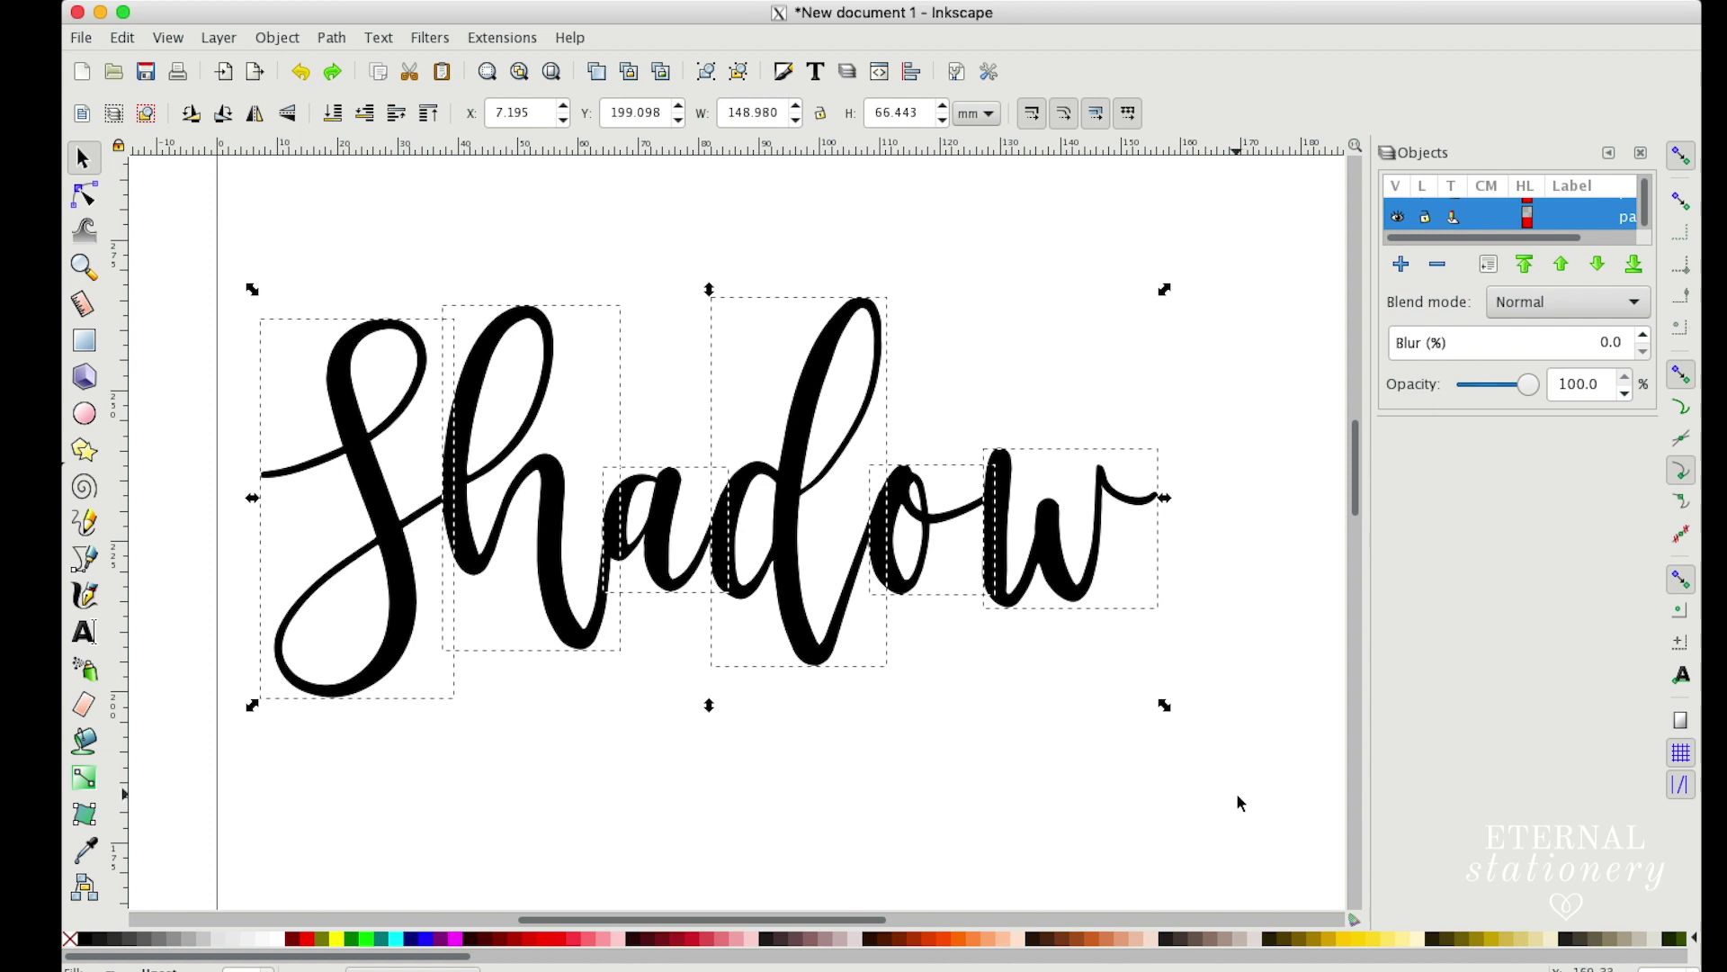
{"action": "left_click", "coordinate": [1238, 799]}
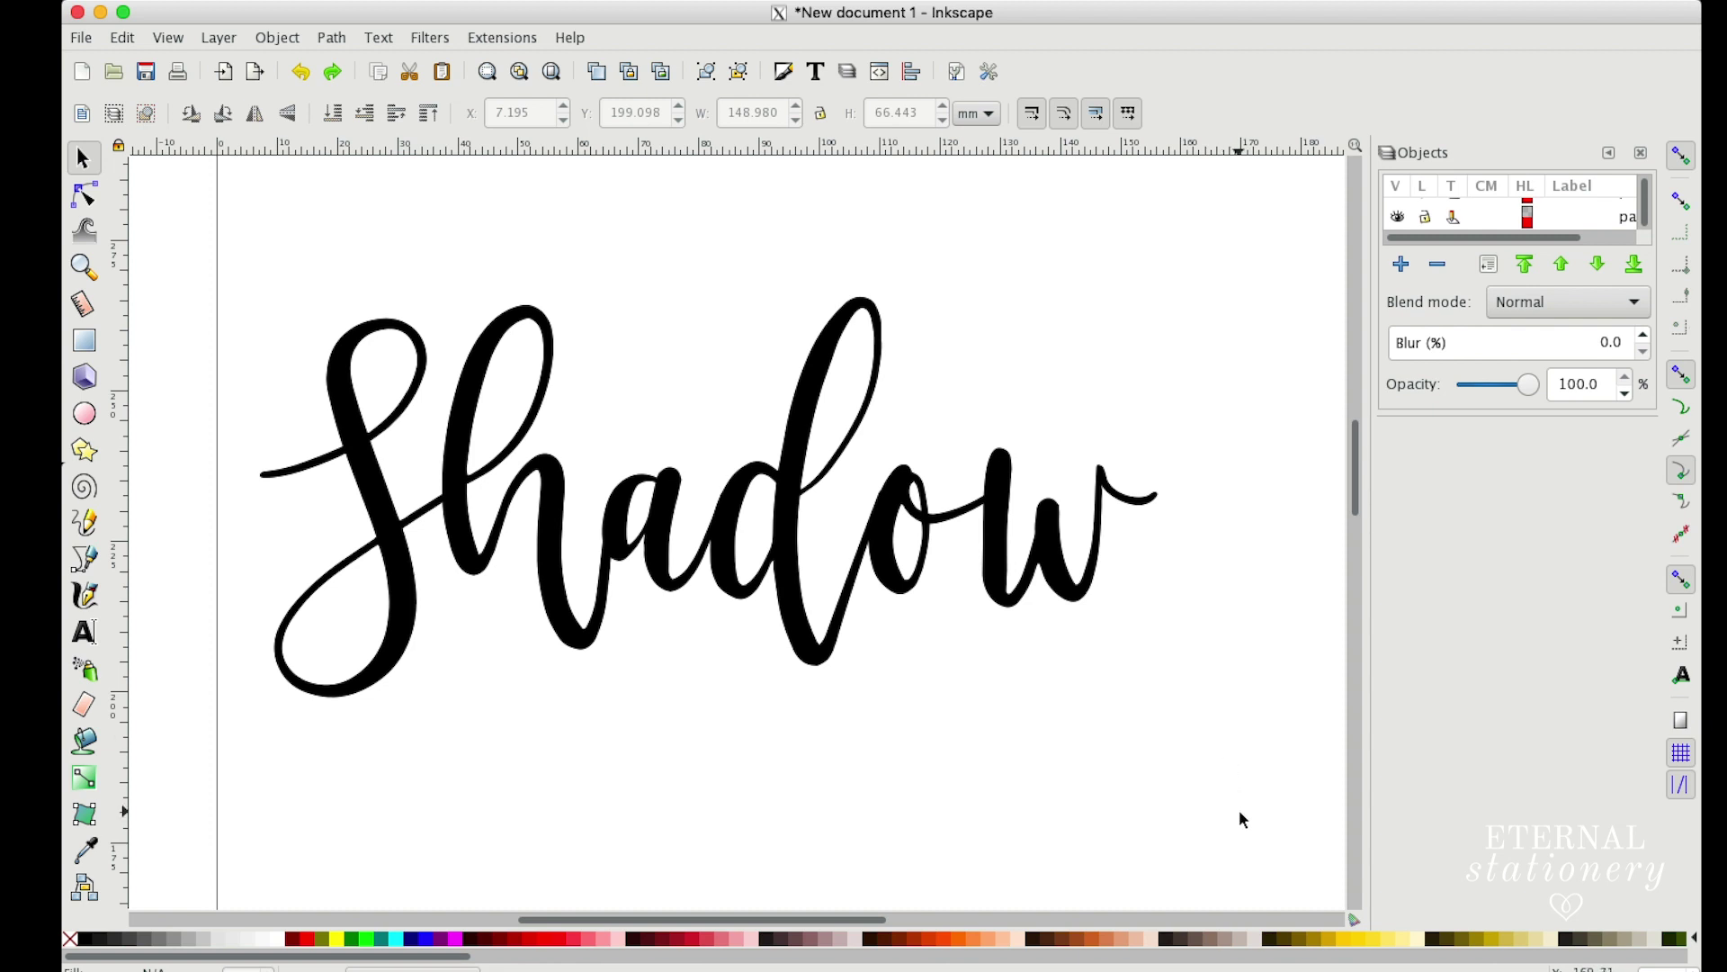
{"action": "left_click_drag", "start_coordinate": [1242, 817], "coordinate": [252, 279]}
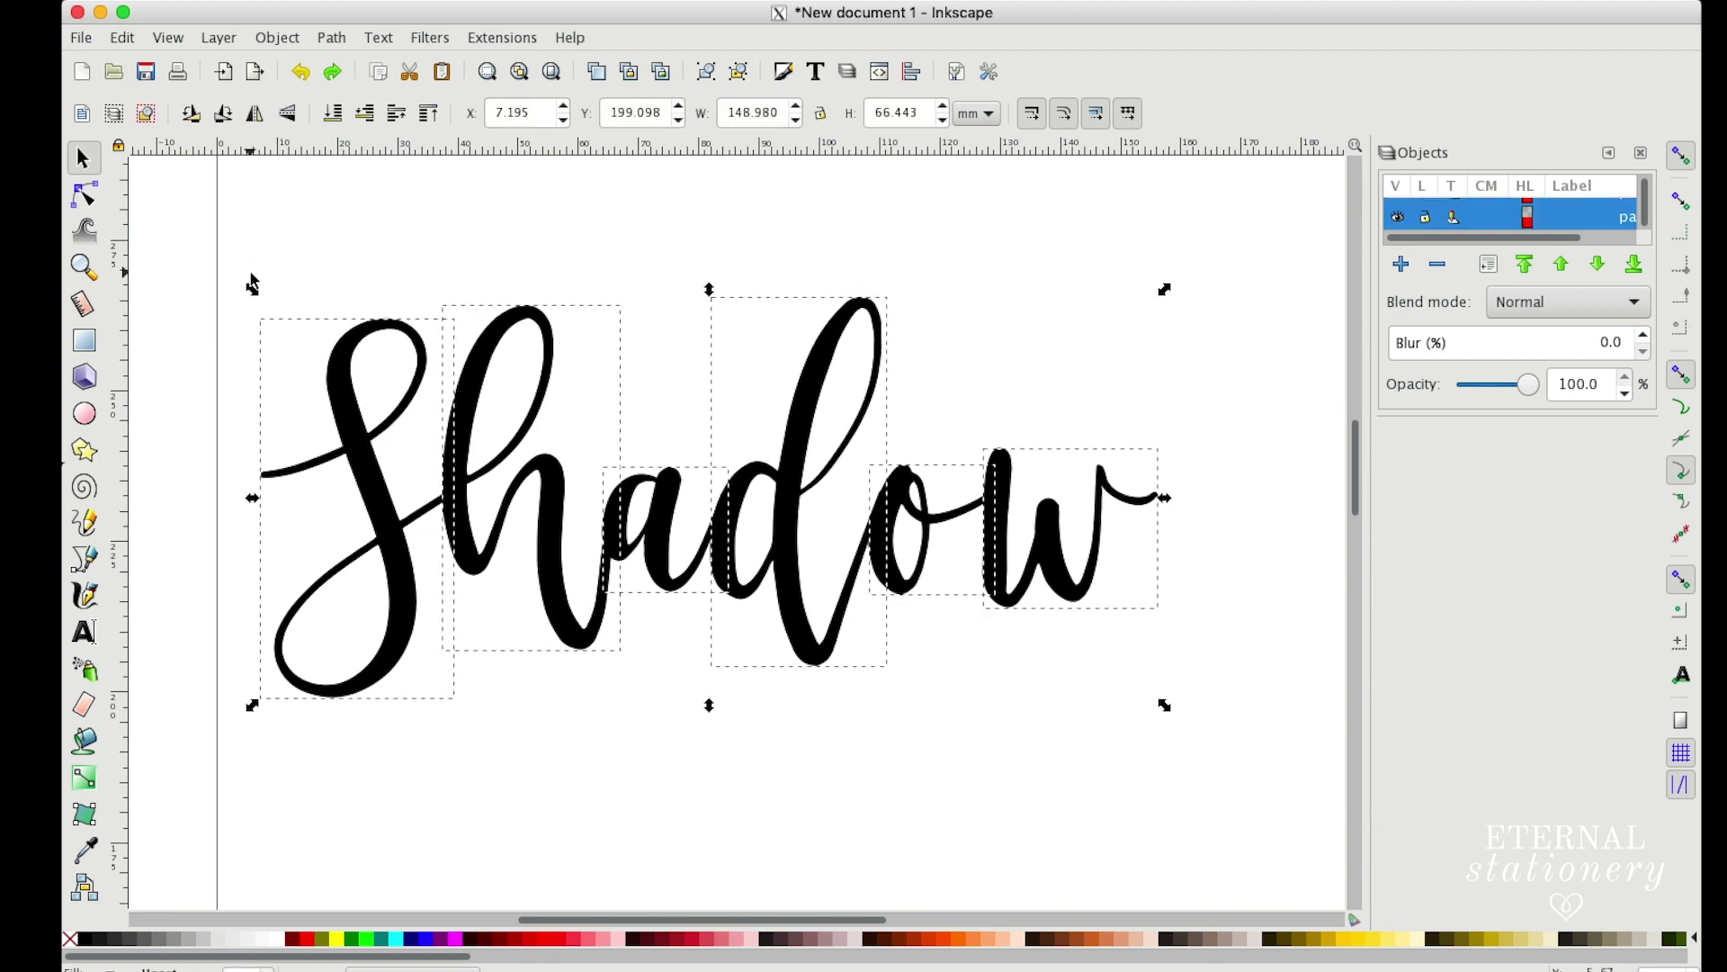
{"action": "scroll", "coordinate": [252, 281], "scroll_direction": "left", "scroll_amount": 1}
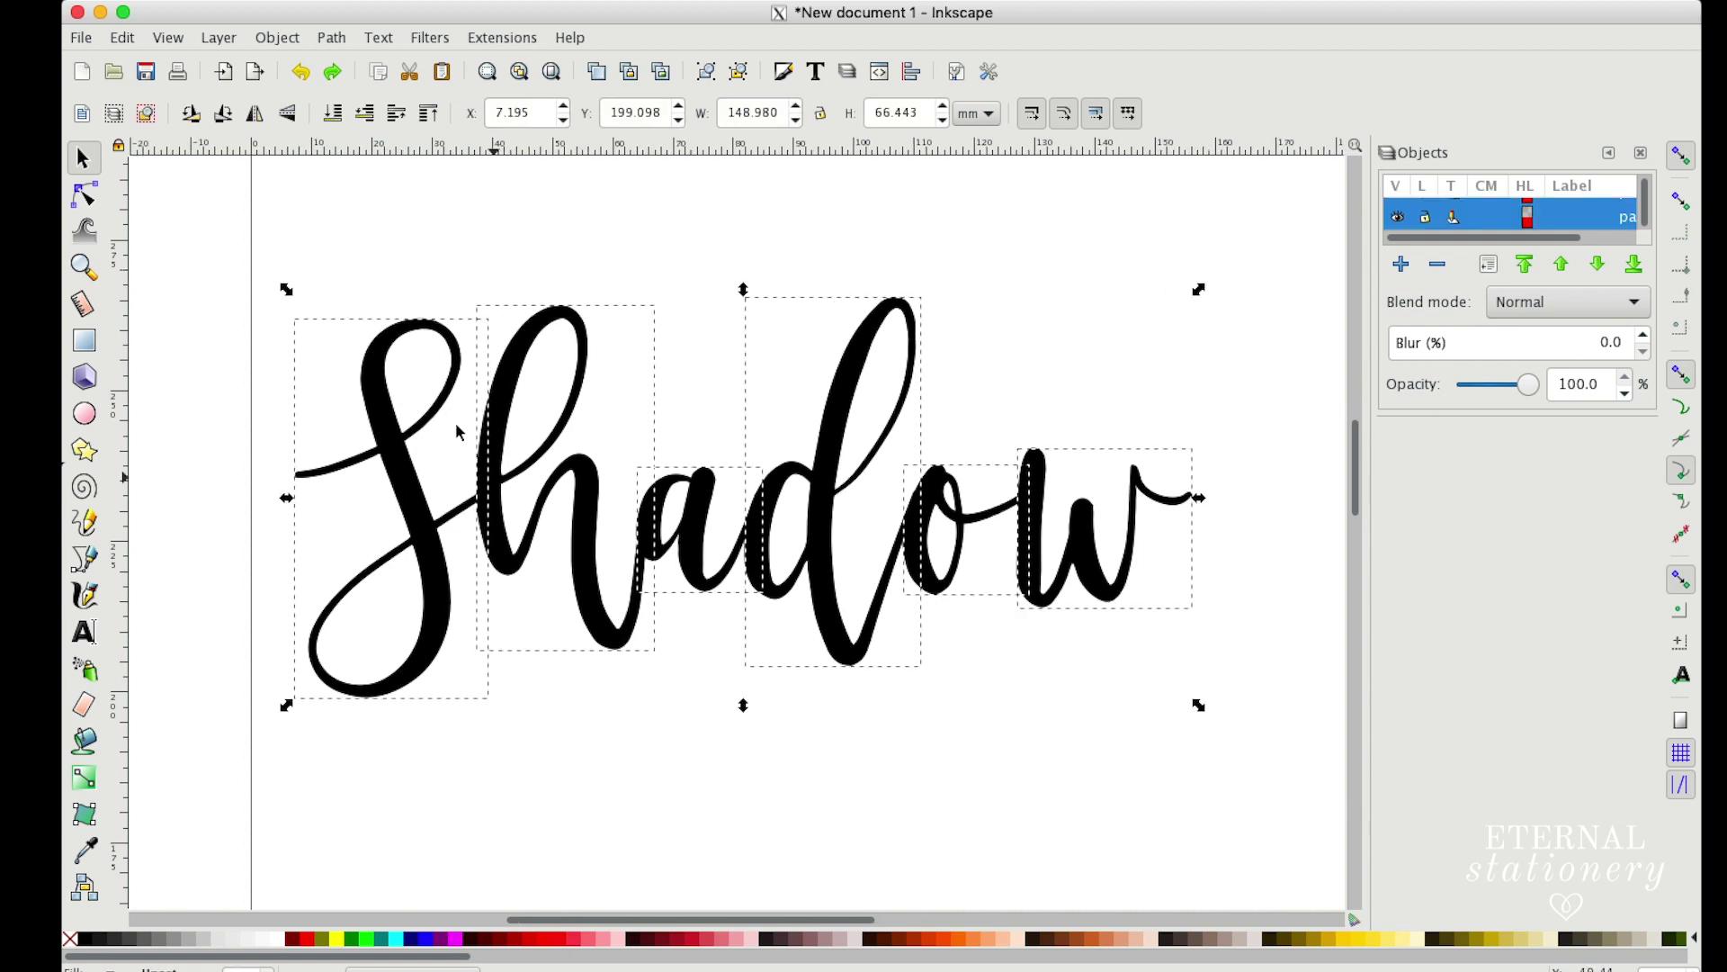
{"action": "left_click", "coordinate": [333, 37]}
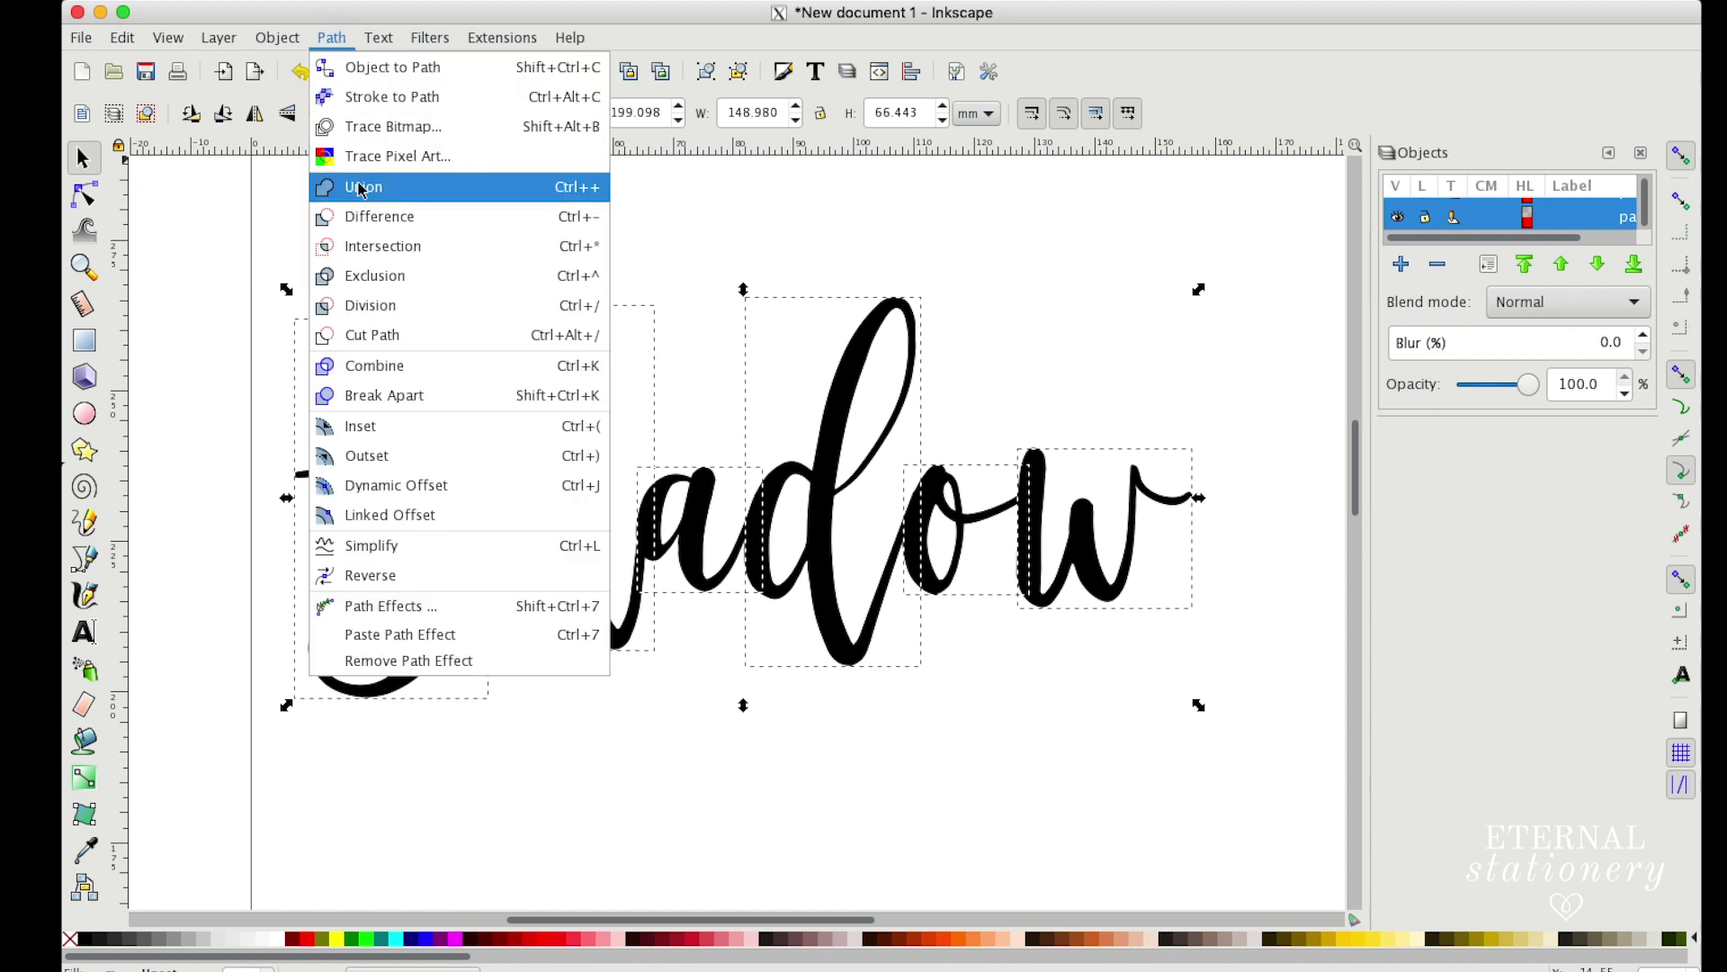
{"action": "left_click", "coordinate": [394, 188]}
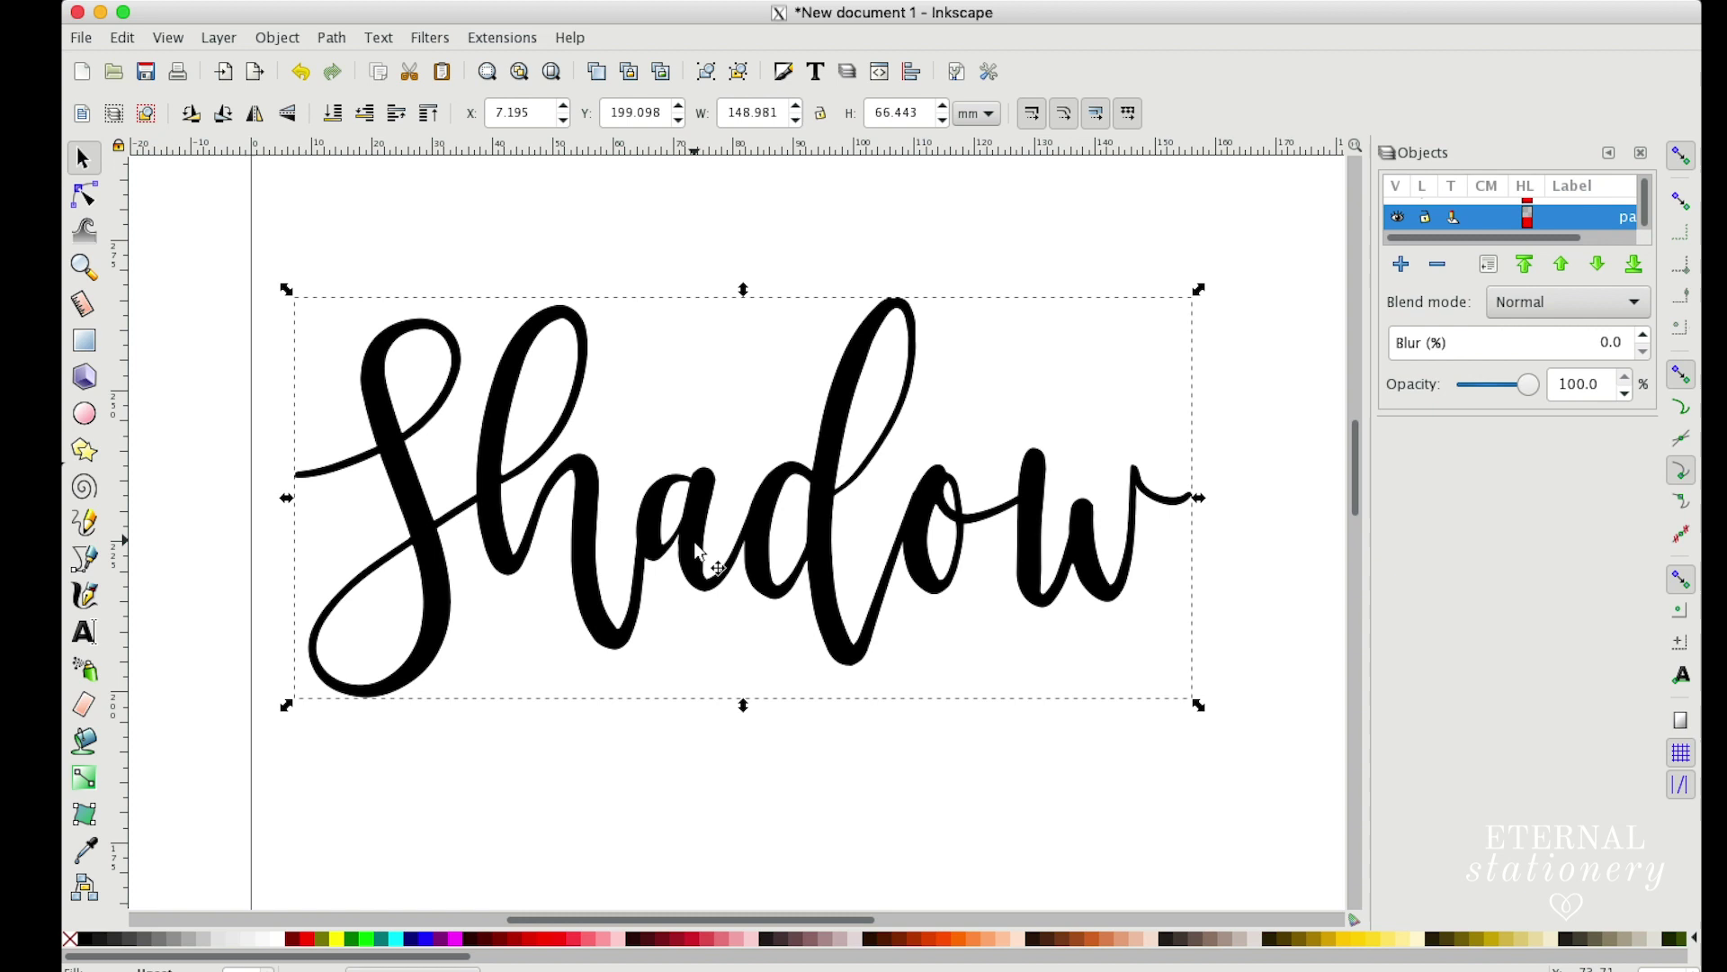
Step: Create a linked offset of the Shadow path and fill it red
{"action": "left_click", "coordinate": [332, 41]}
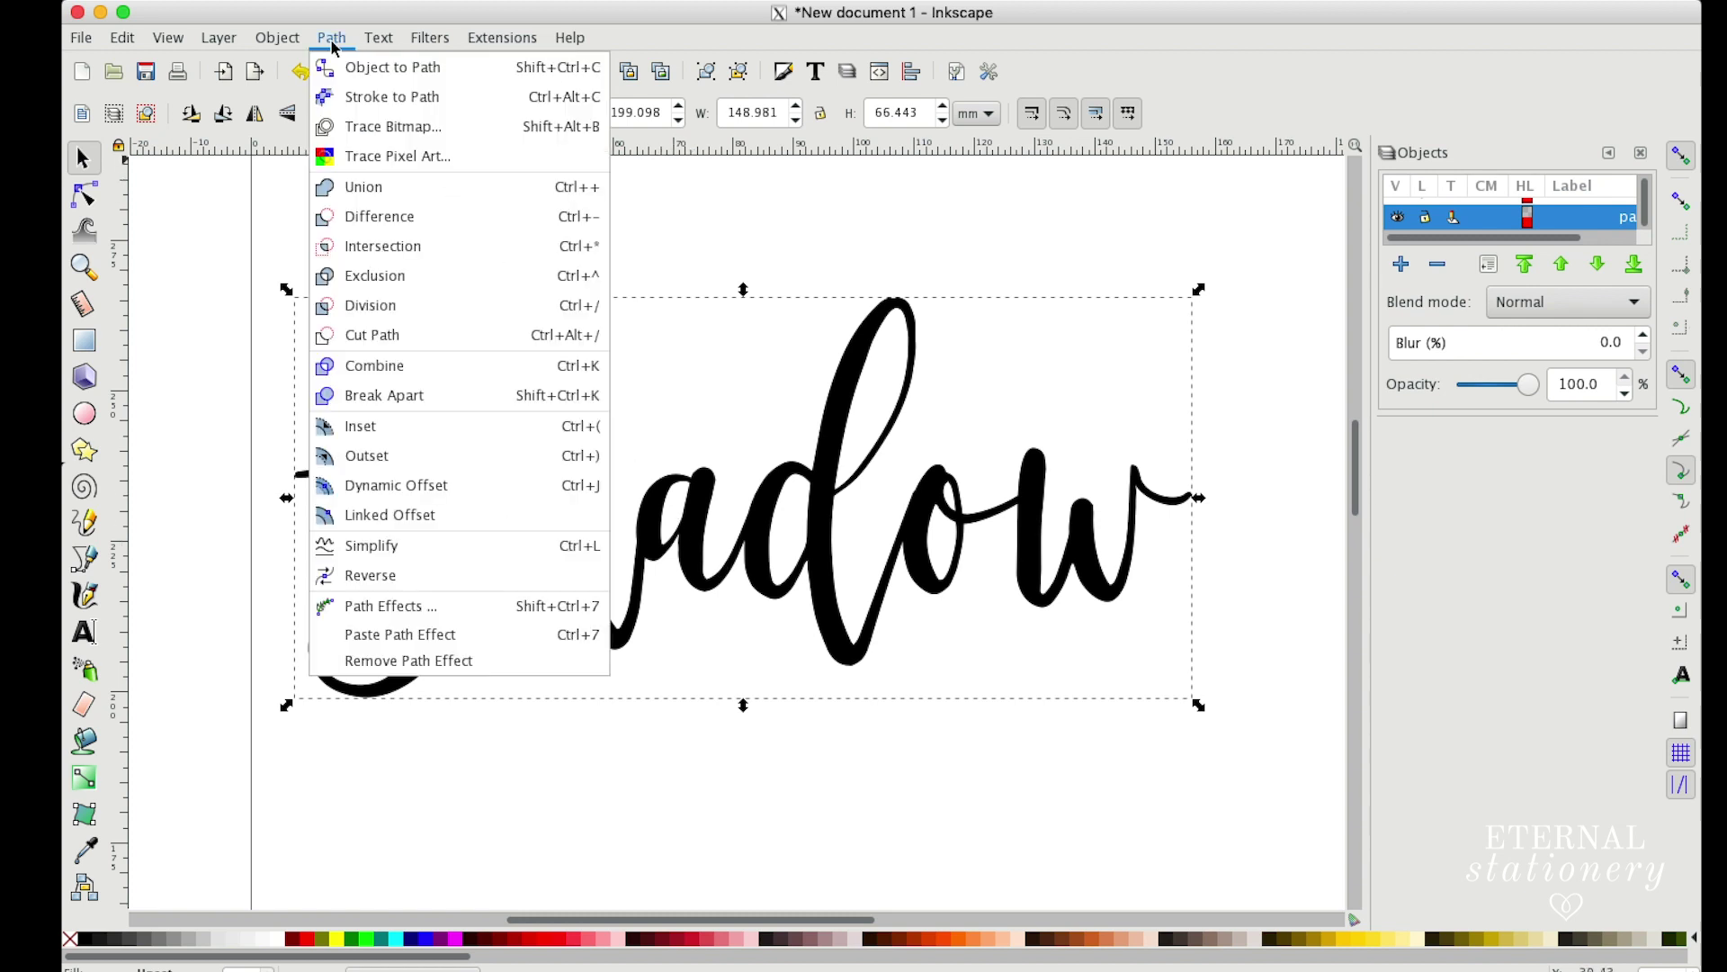
{"action": "left_click", "coordinate": [487, 522]}
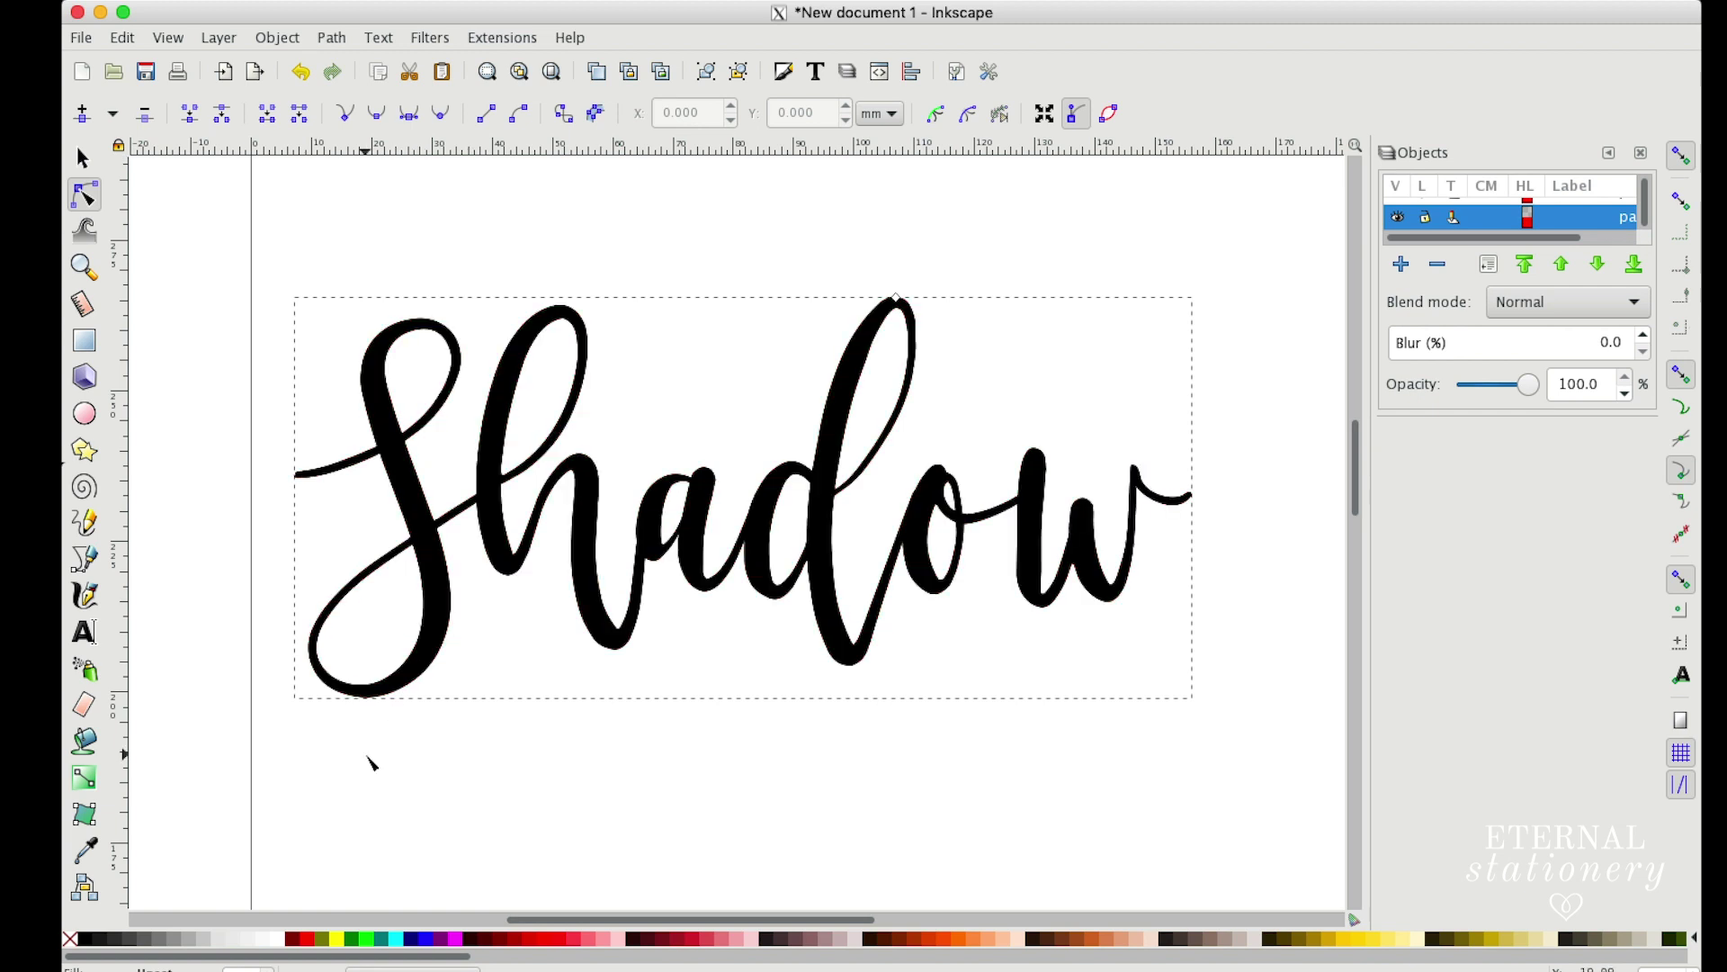
{"action": "left_click", "coordinate": [309, 941]}
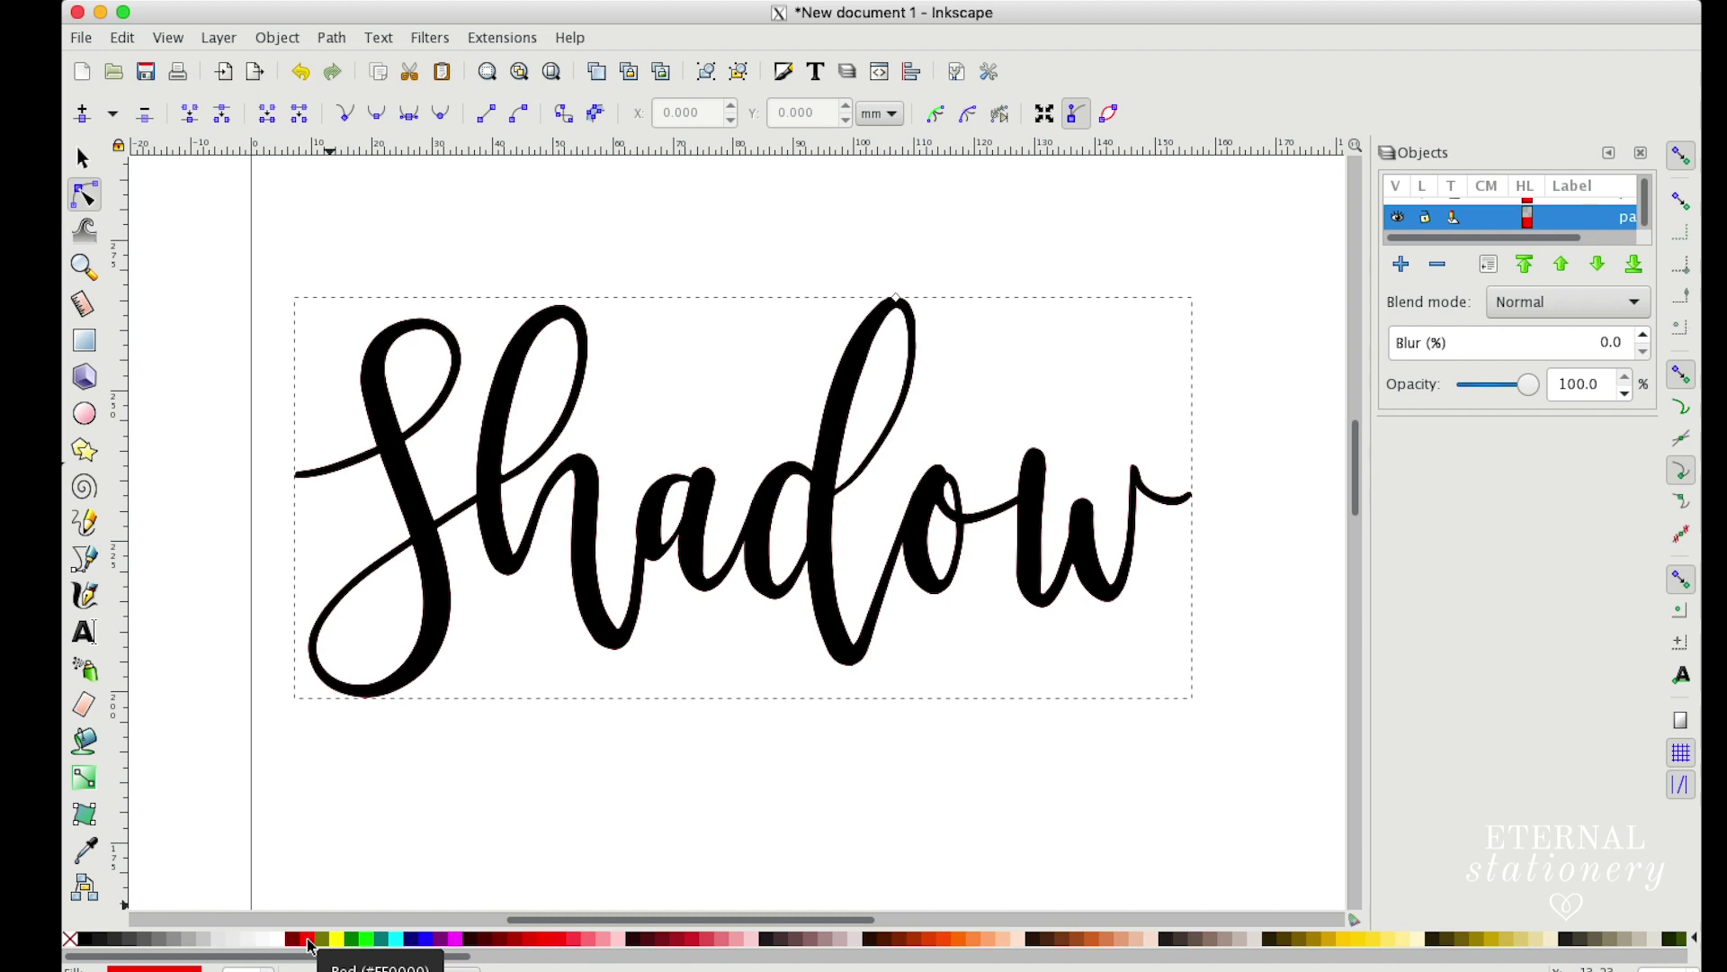
{"action": "left_click", "coordinate": [309, 941]}
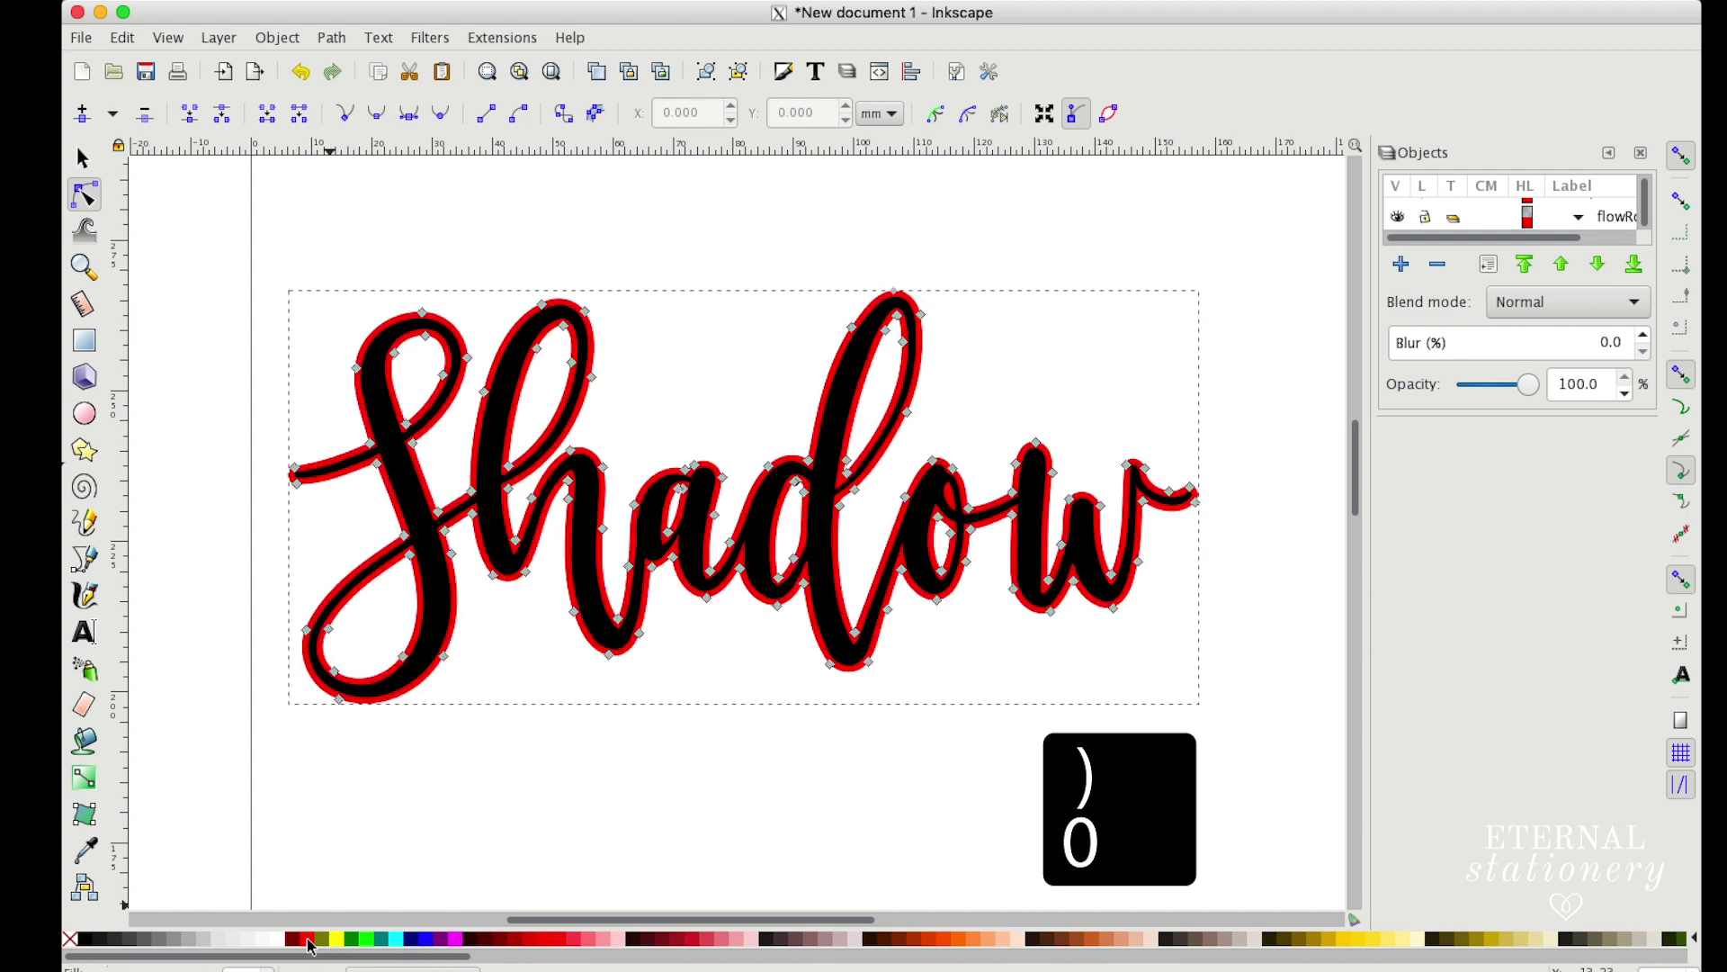
Step: Adjust the red outline's offset with Ctrl+) and Ctrl+( until it is thick
{"action": "key", "text": "parenright"}
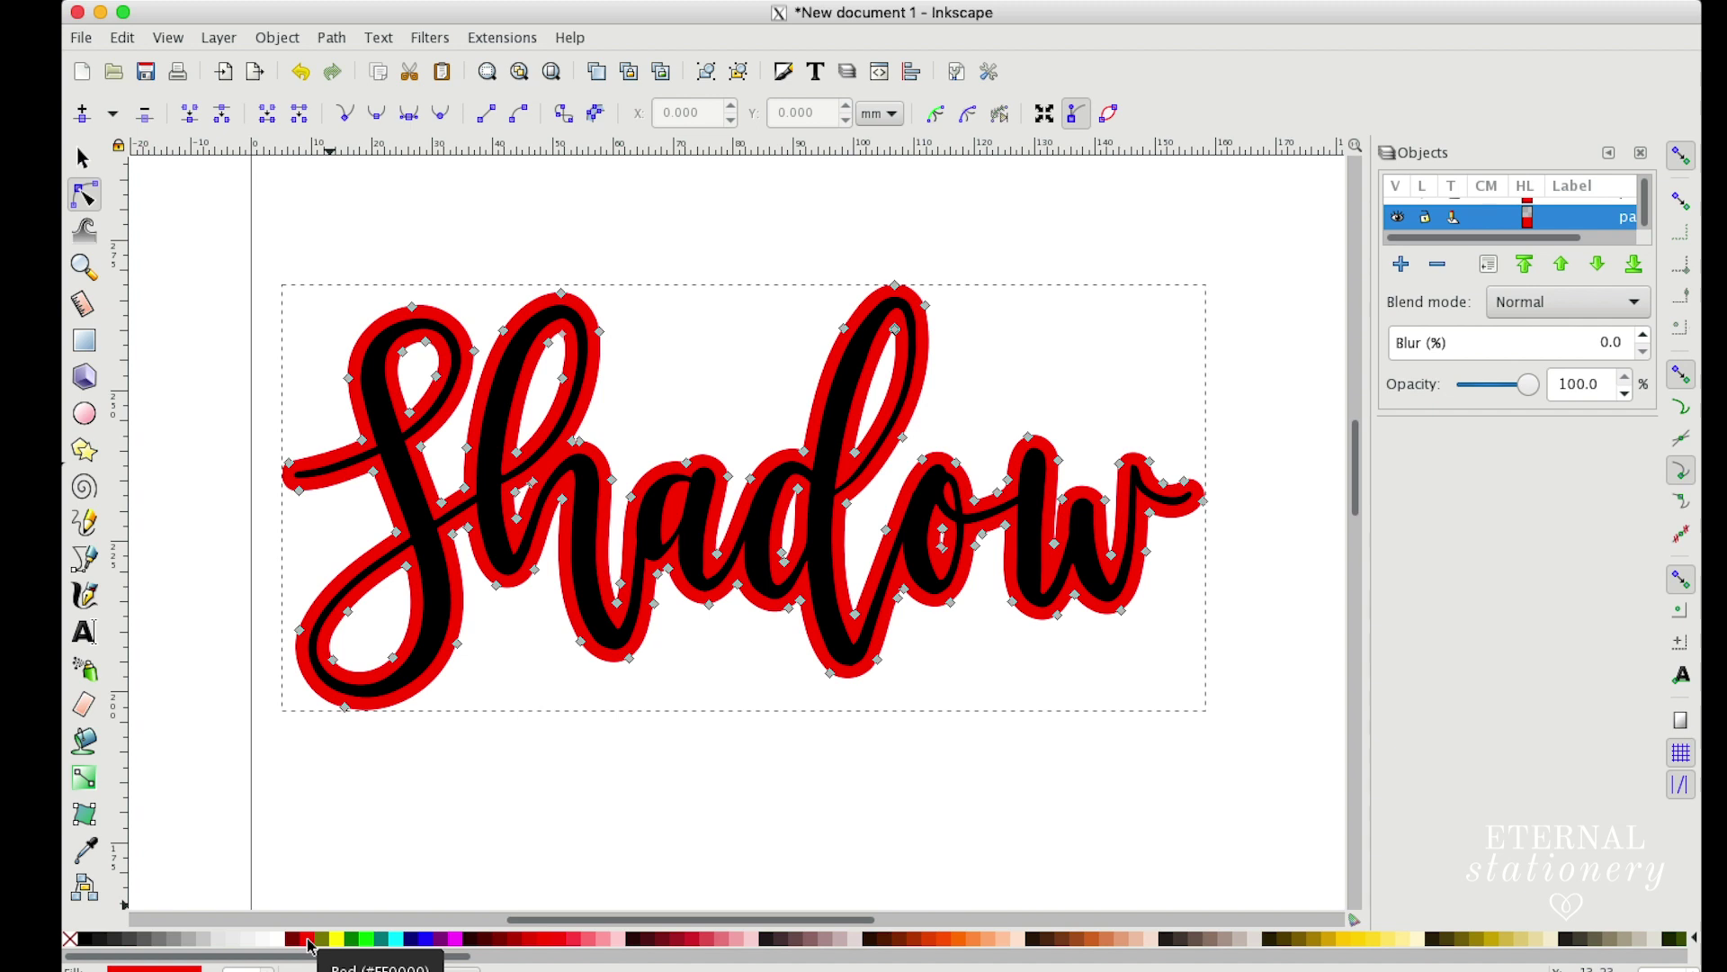
{"action": "key", "text": "parenleft"}
{"action": "key", "text": "parenleft"}
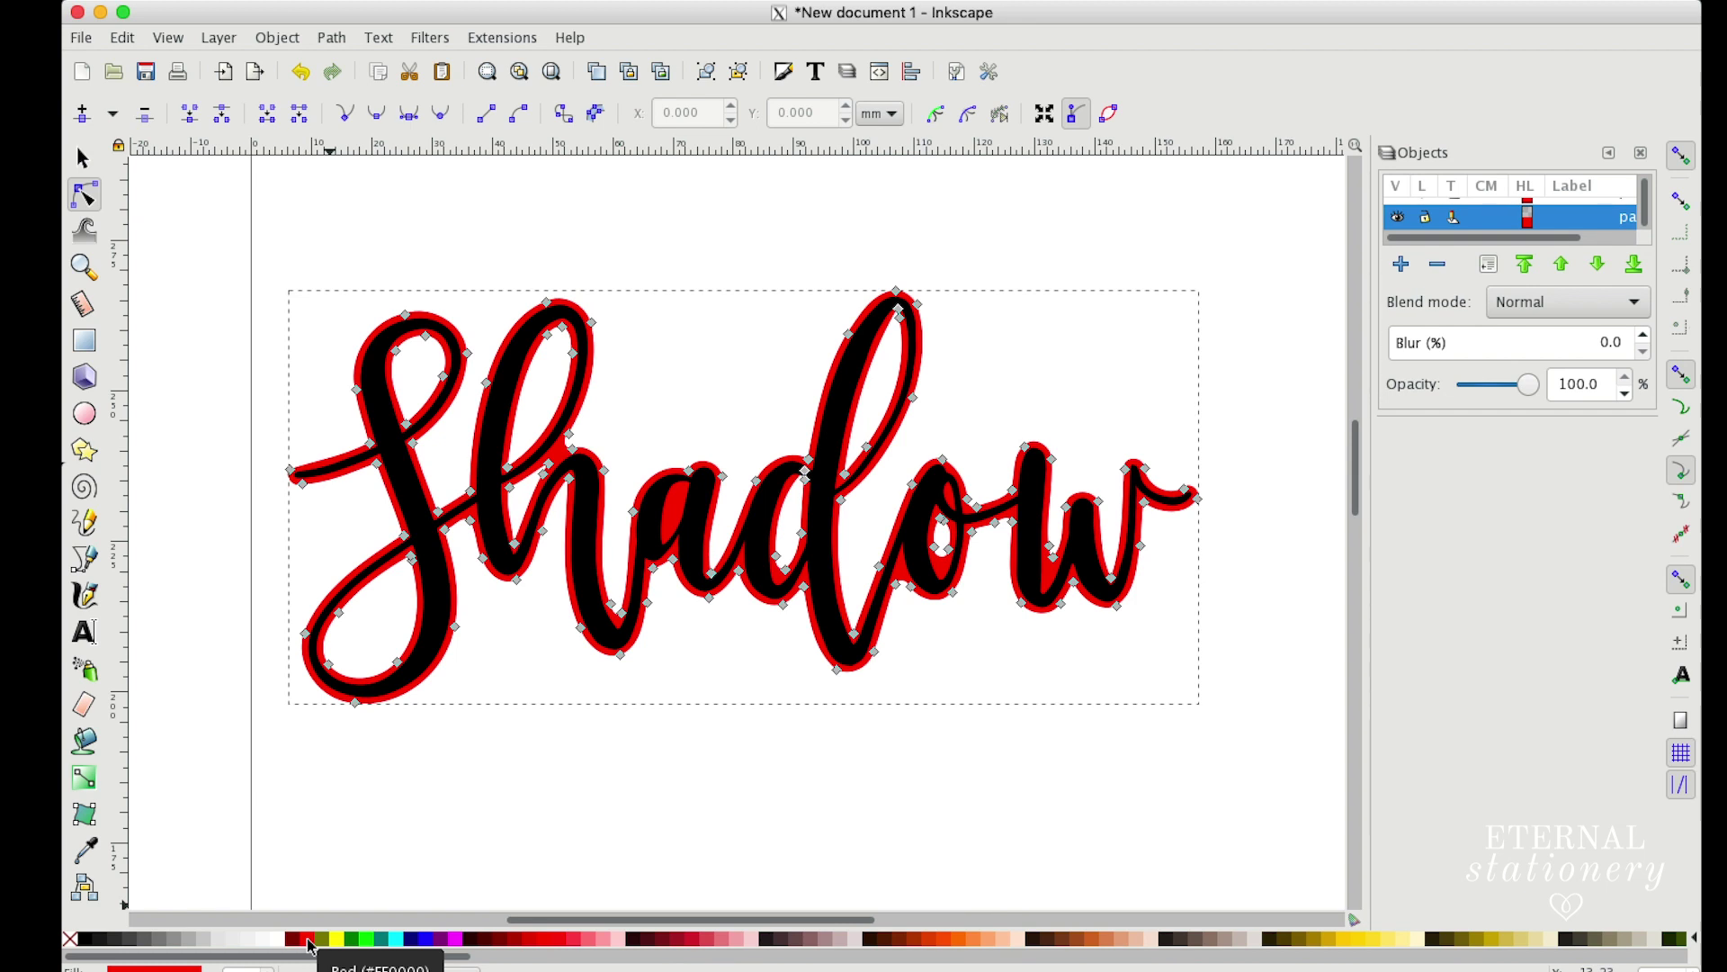
{"action": "key", "text": "parenright"}
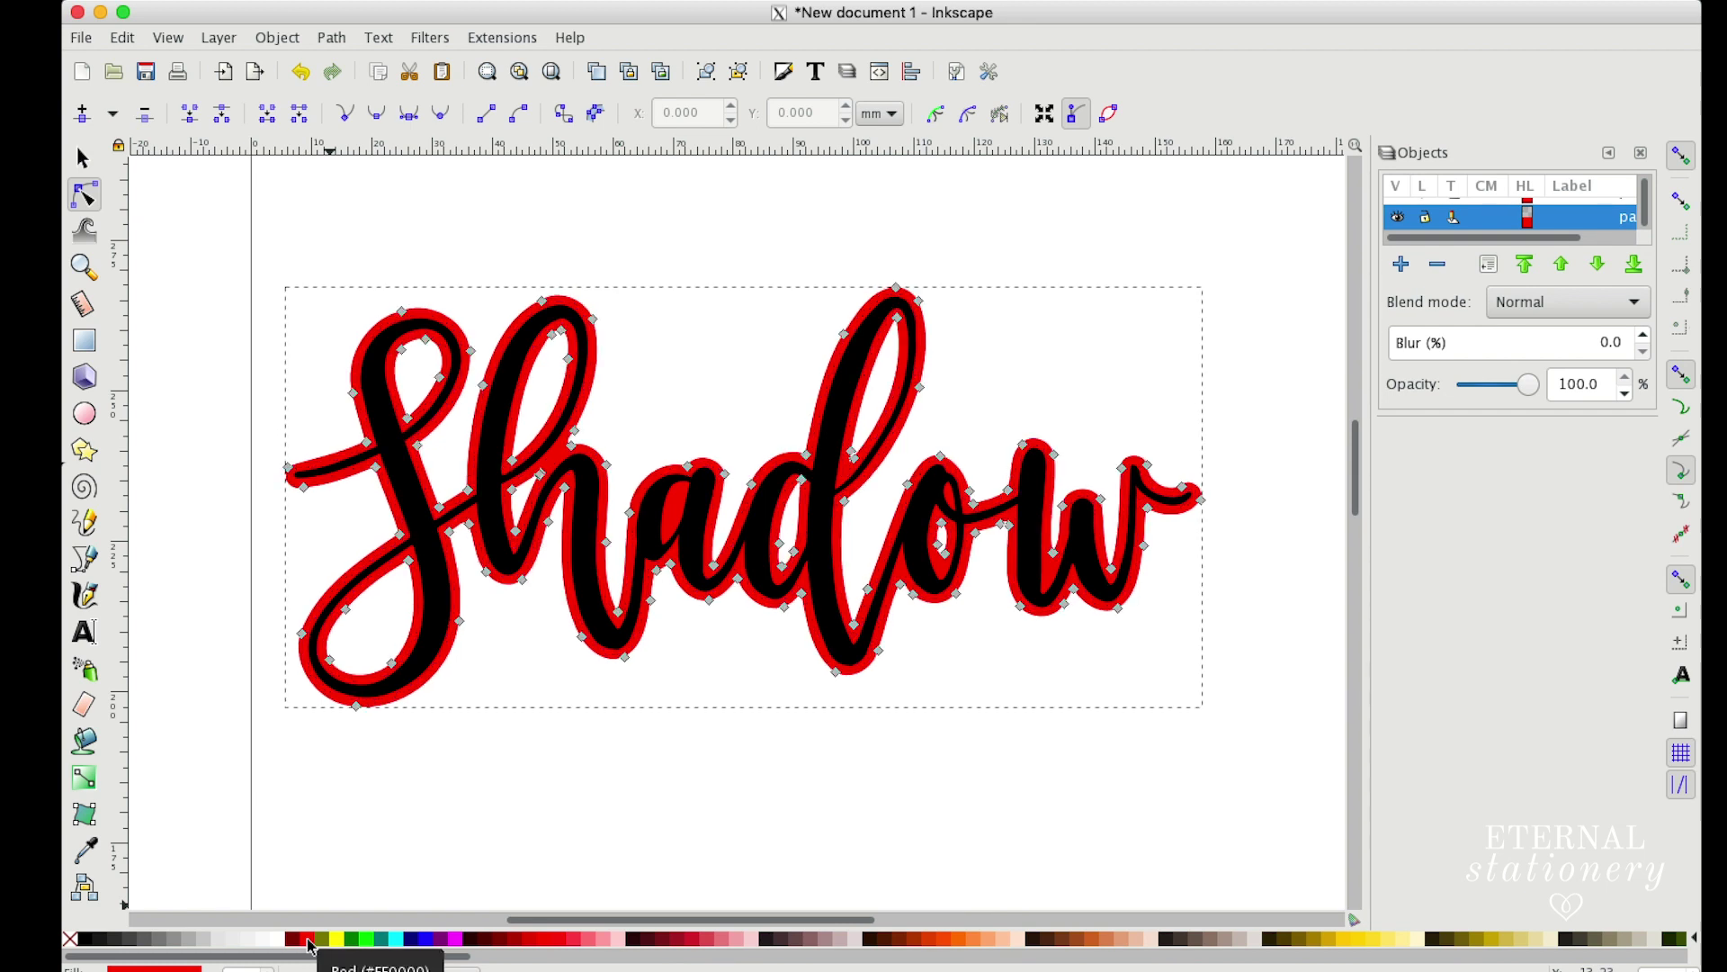
{"action": "left_click", "coordinate": [617, 186]}
Step: Start a Save As of the drawing with the file name shadow
{"action": "left_click", "coordinate": [81, 37]}
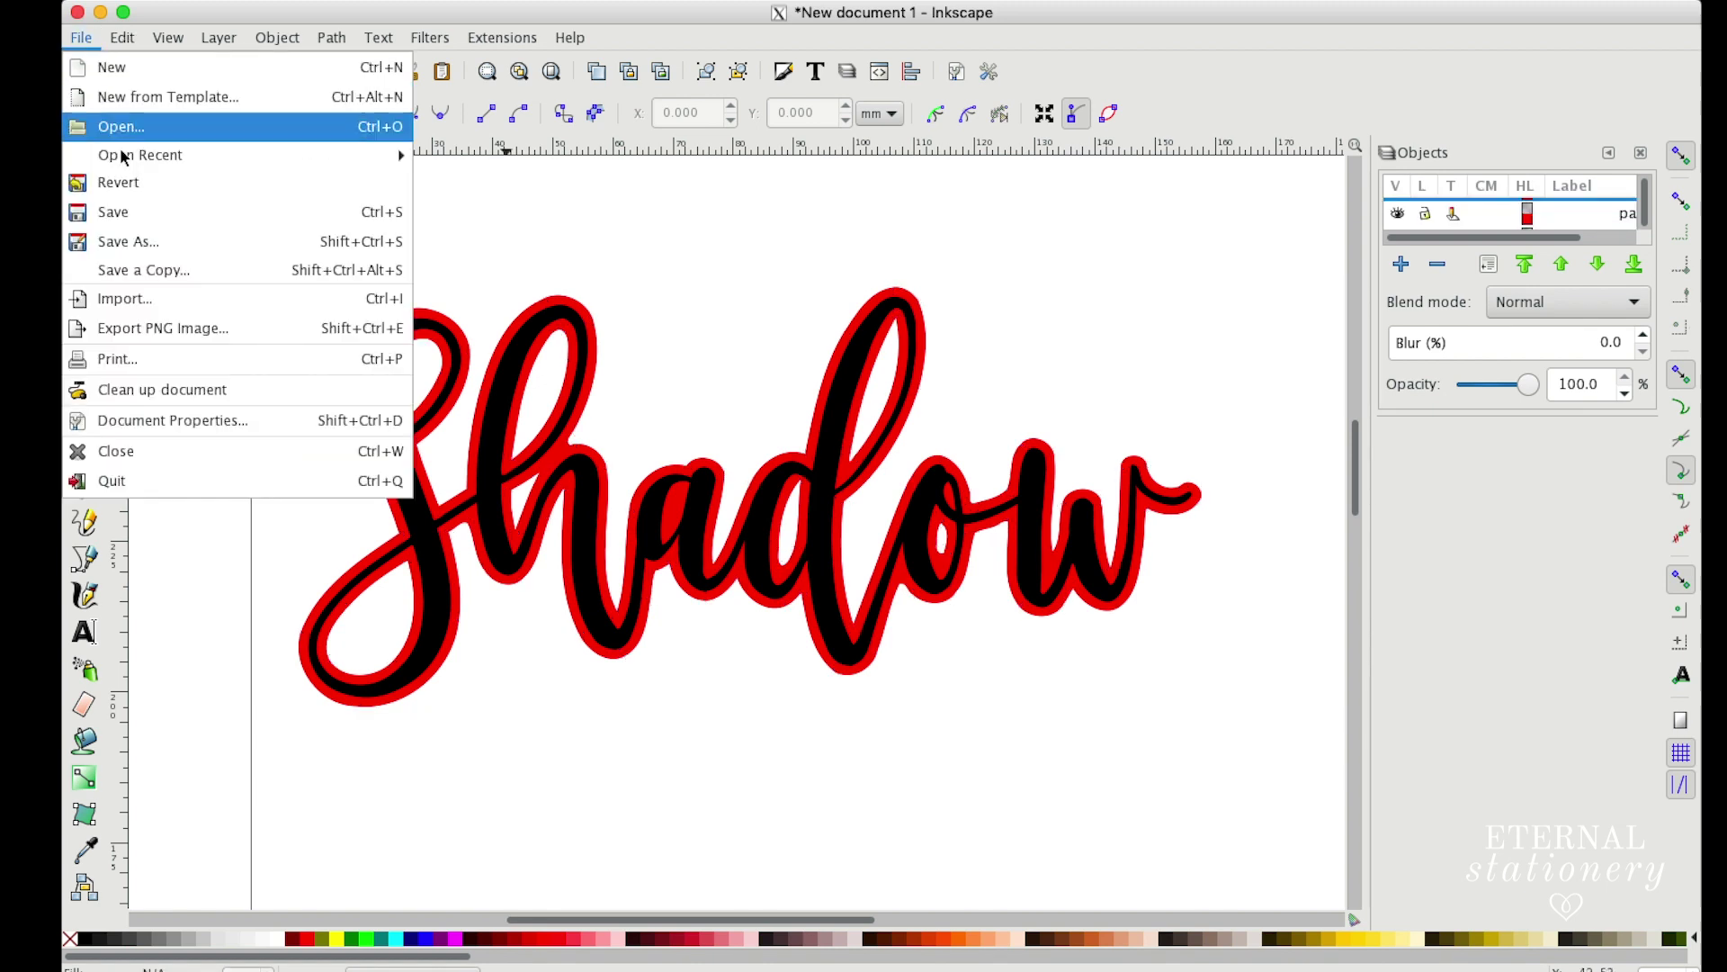
{"action": "left_click", "coordinate": [146, 239]}
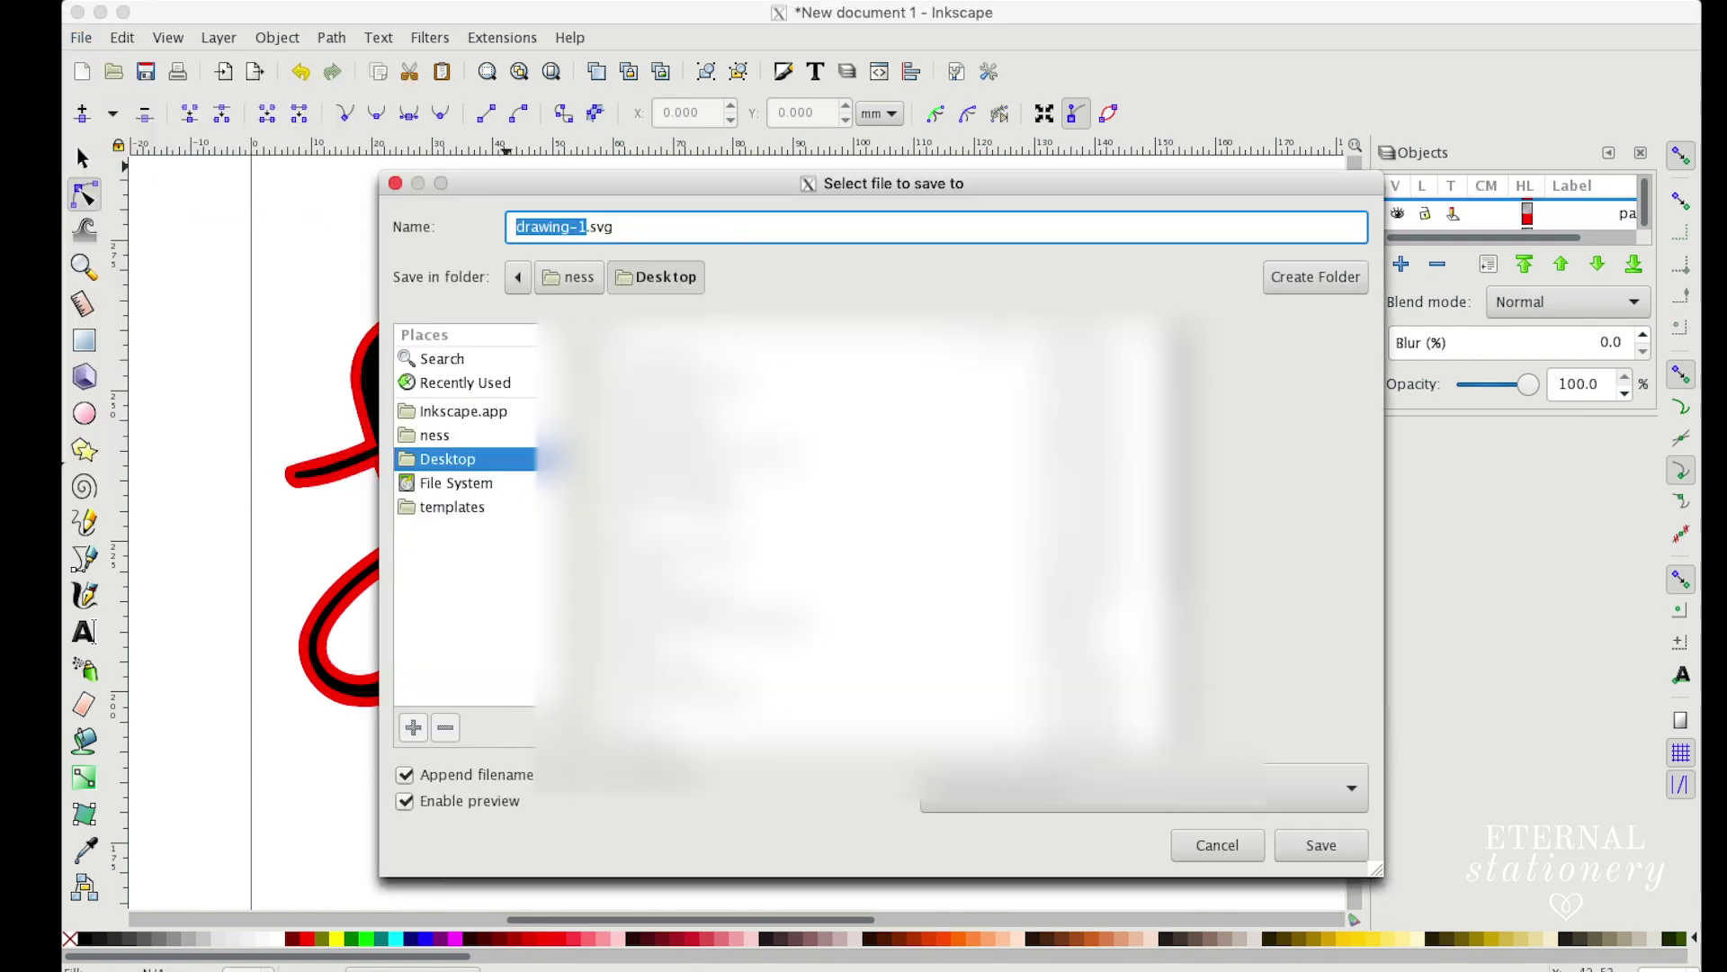
{"action": "type", "text": "shad"}
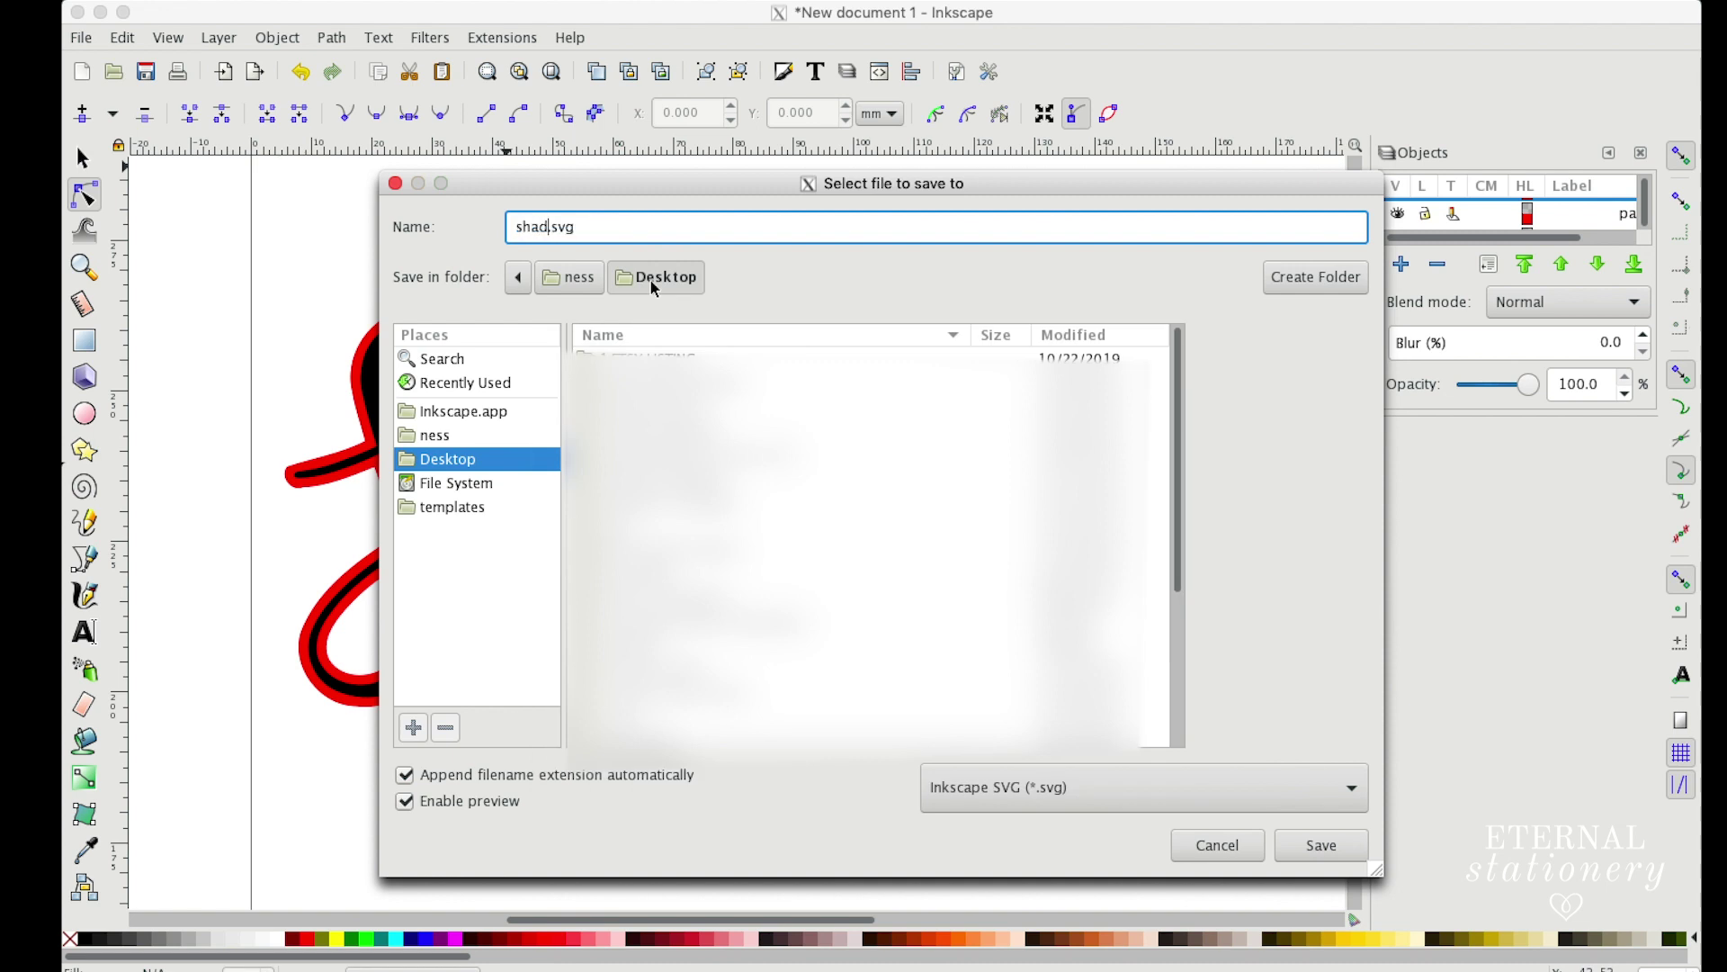
{"action": "type", "text": "ow"}
Step: Save shadow.svg, upload it to Cricut Design Space, and select the new Shadow image
{"action": "left_click", "coordinate": [1319, 845]}
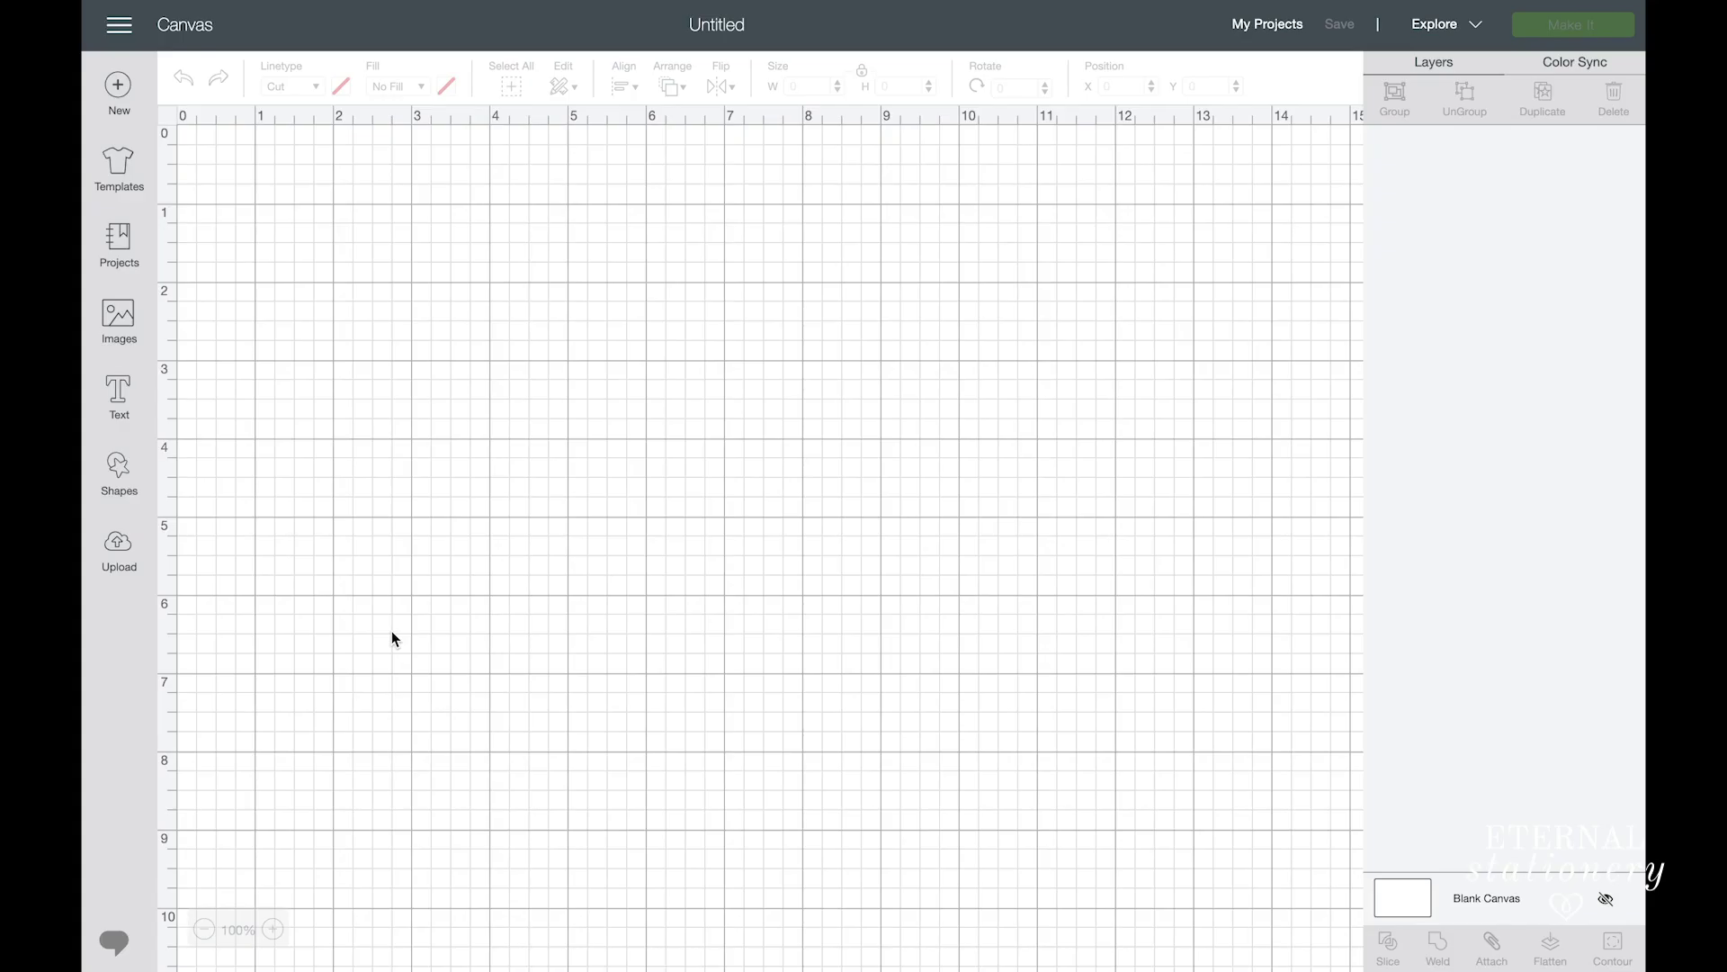
{"action": "left_click", "coordinate": [117, 562]}
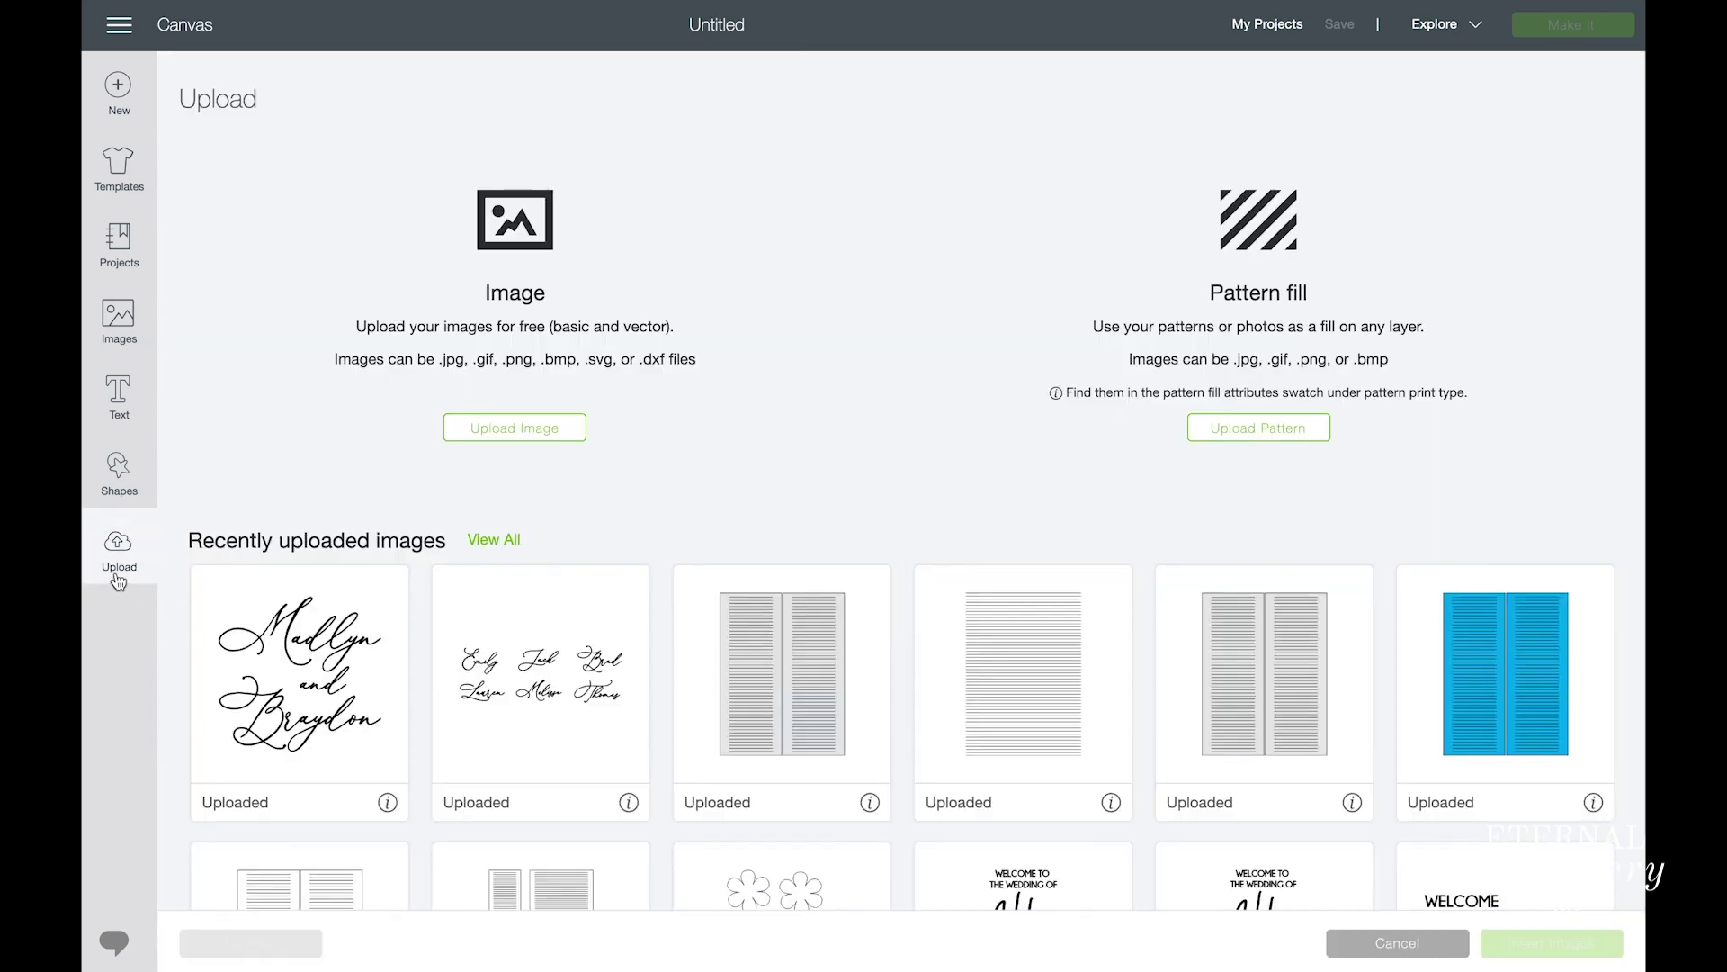
{"action": "left_click", "coordinate": [519, 436]}
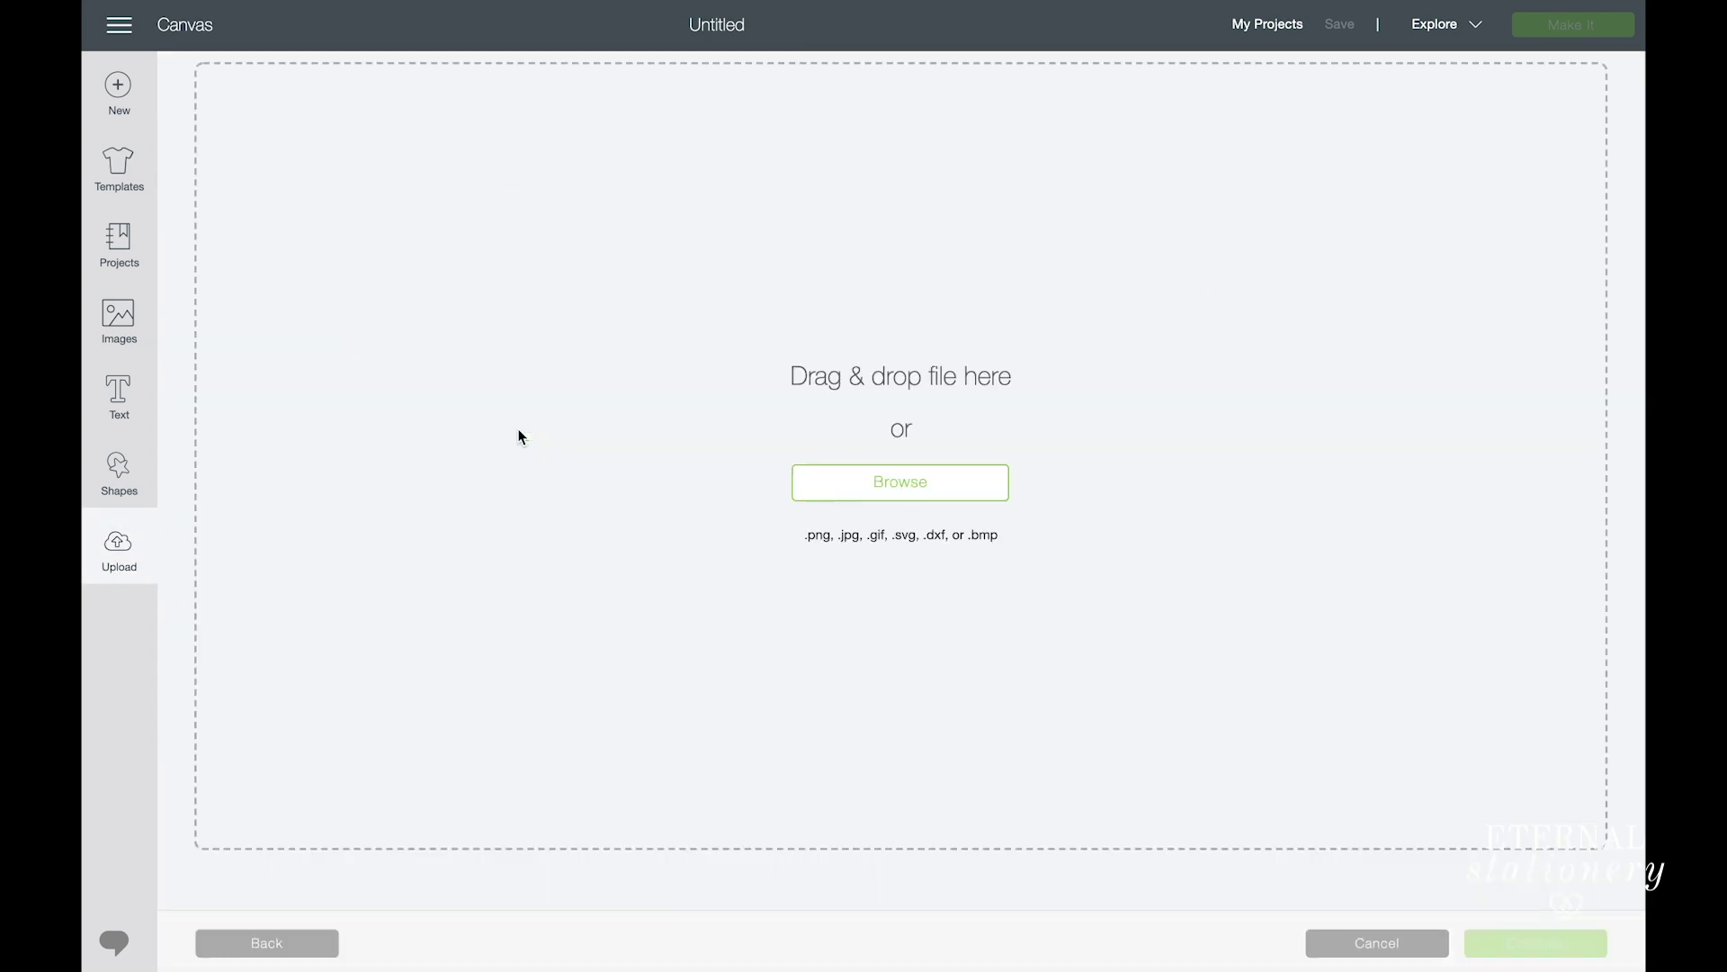
{"action": "left_click", "coordinate": [854, 490]}
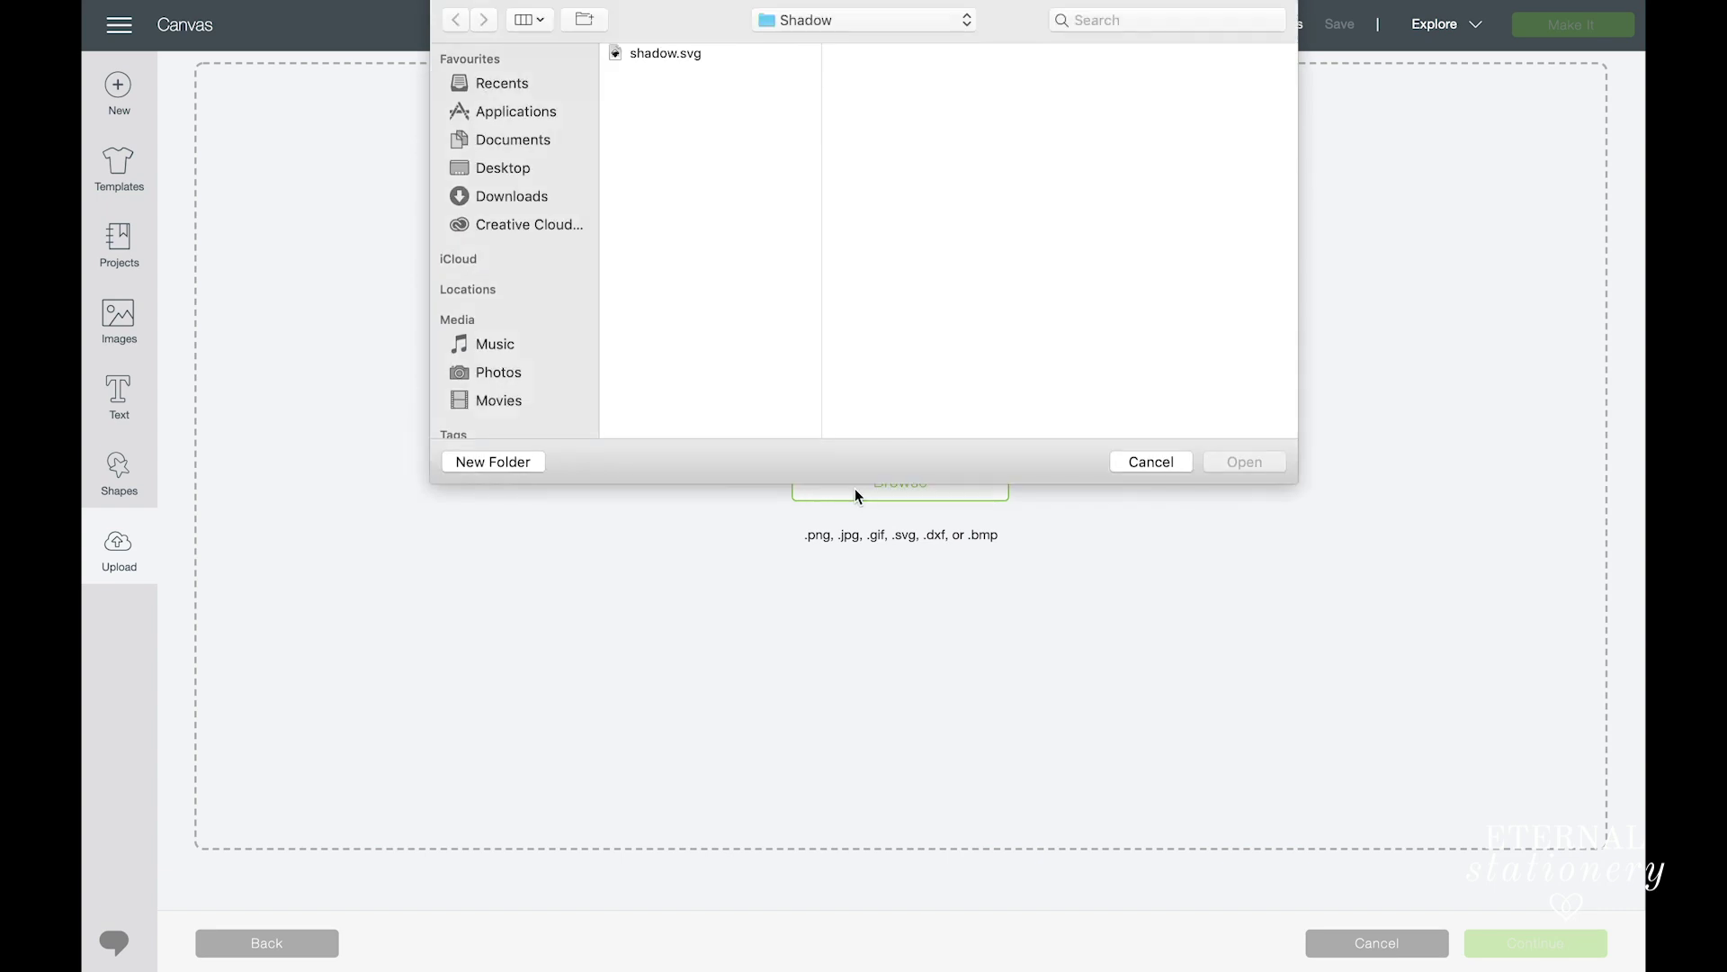
{"action": "left_click", "coordinate": [654, 54]}
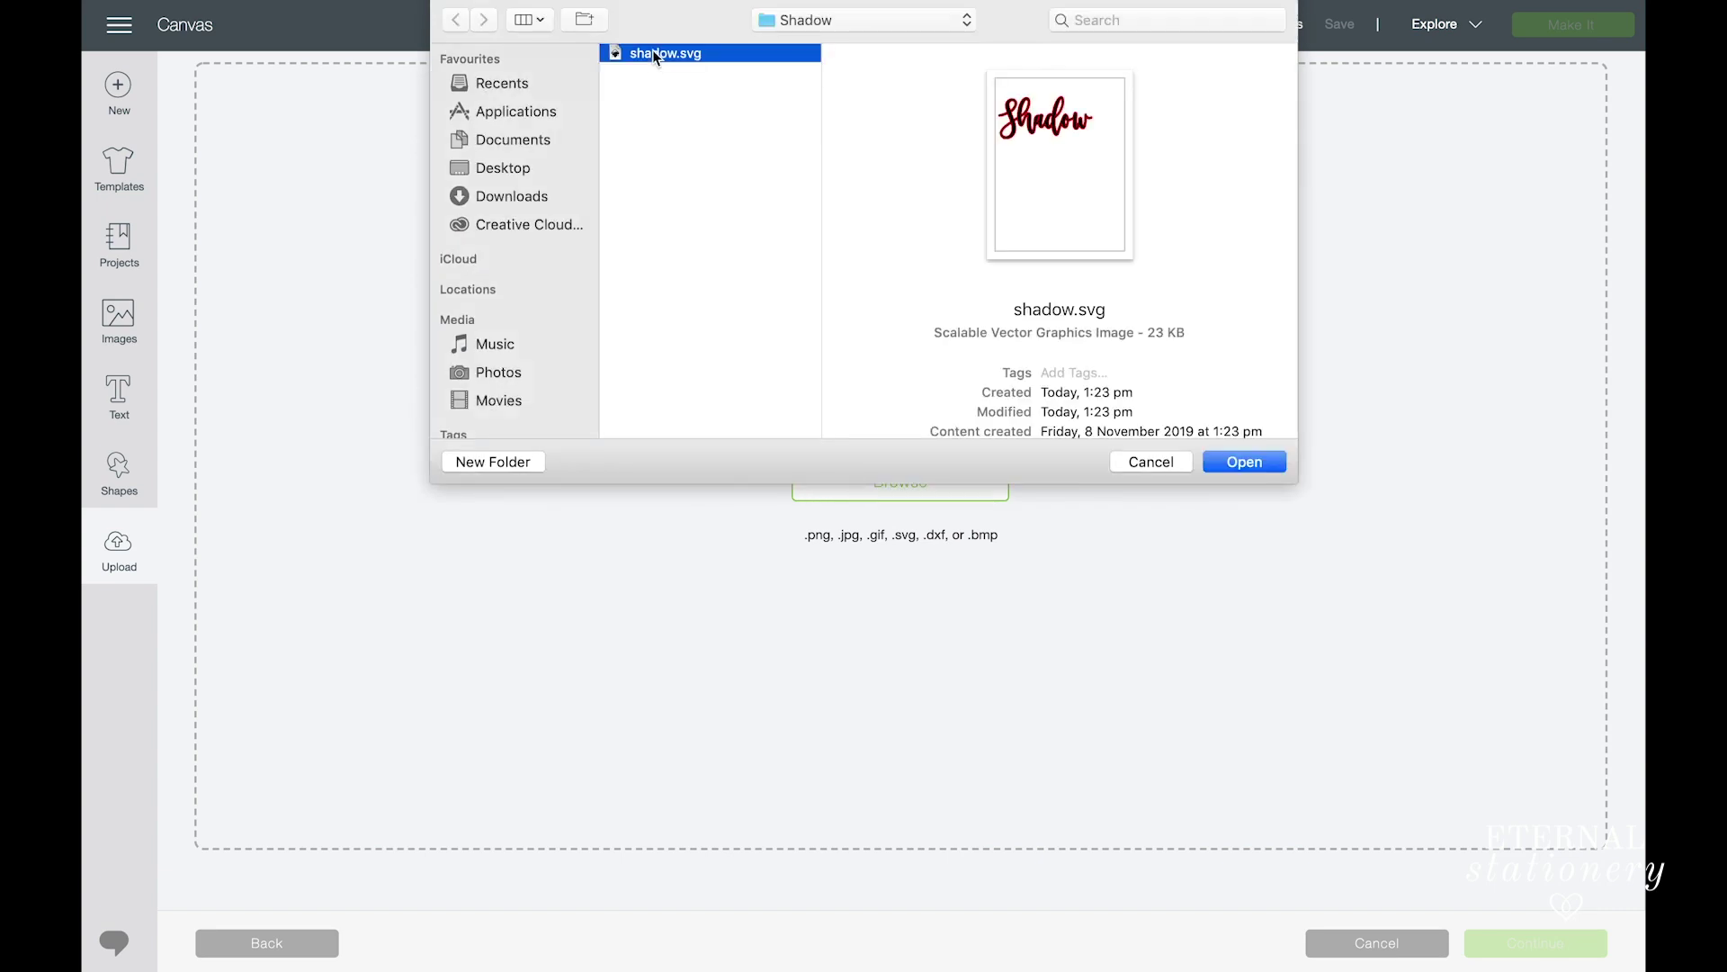
{"action": "left_click", "coordinate": [1253, 461]}
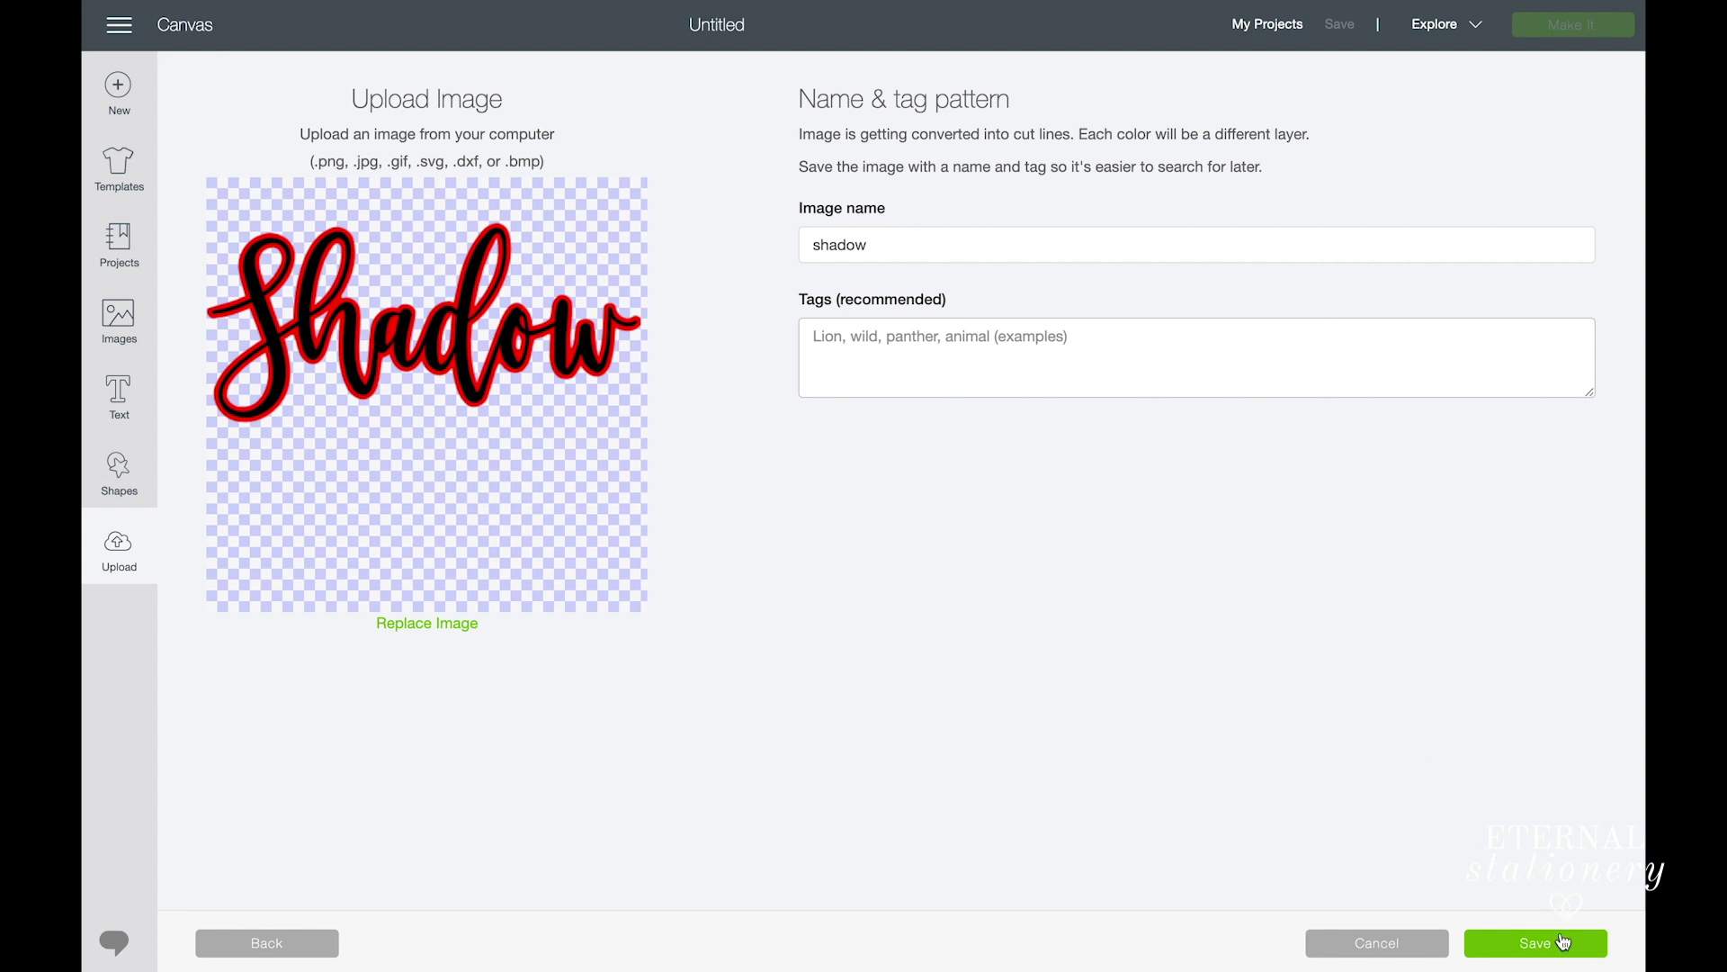
{"action": "left_click", "coordinate": [1539, 951]}
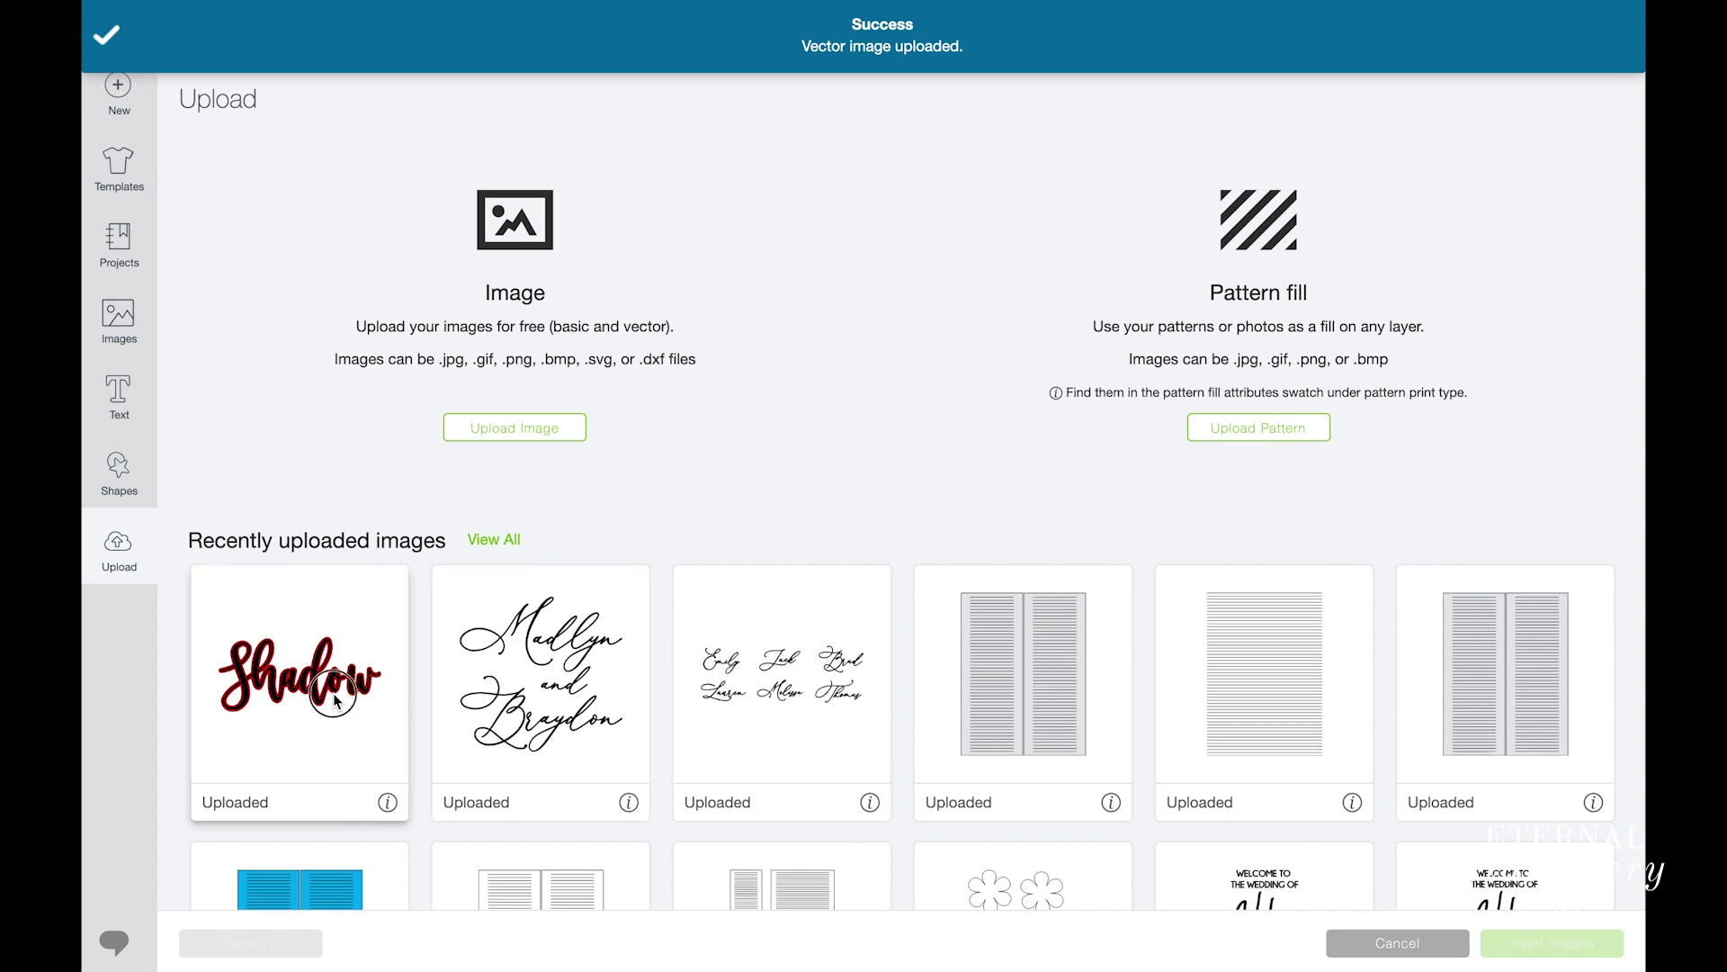
{"action": "left_click", "coordinate": [333, 699]}
Step: Insert the Shadow image, enlarge it to about 10 inches wide, and move it higher
{"action": "left_click", "coordinate": [1561, 950]}
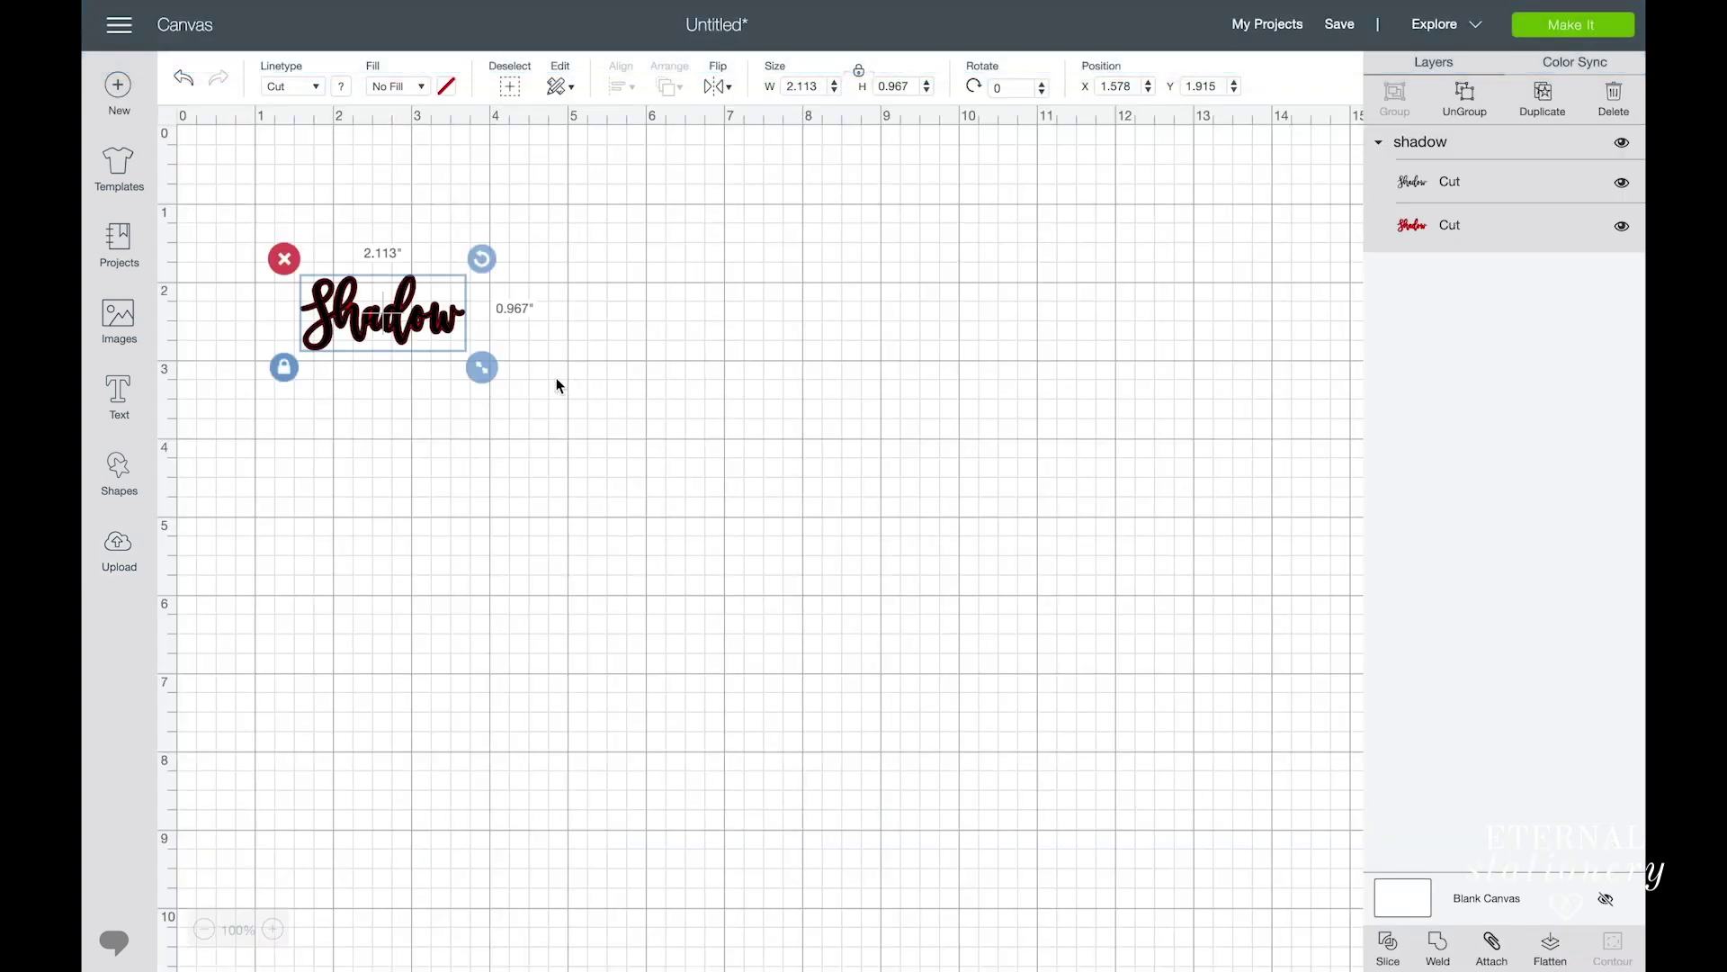
{"action": "left_click_drag", "start_coordinate": [484, 372], "coordinate": [1116, 633]}
{"action": "left_click", "coordinate": [1237, 399]}
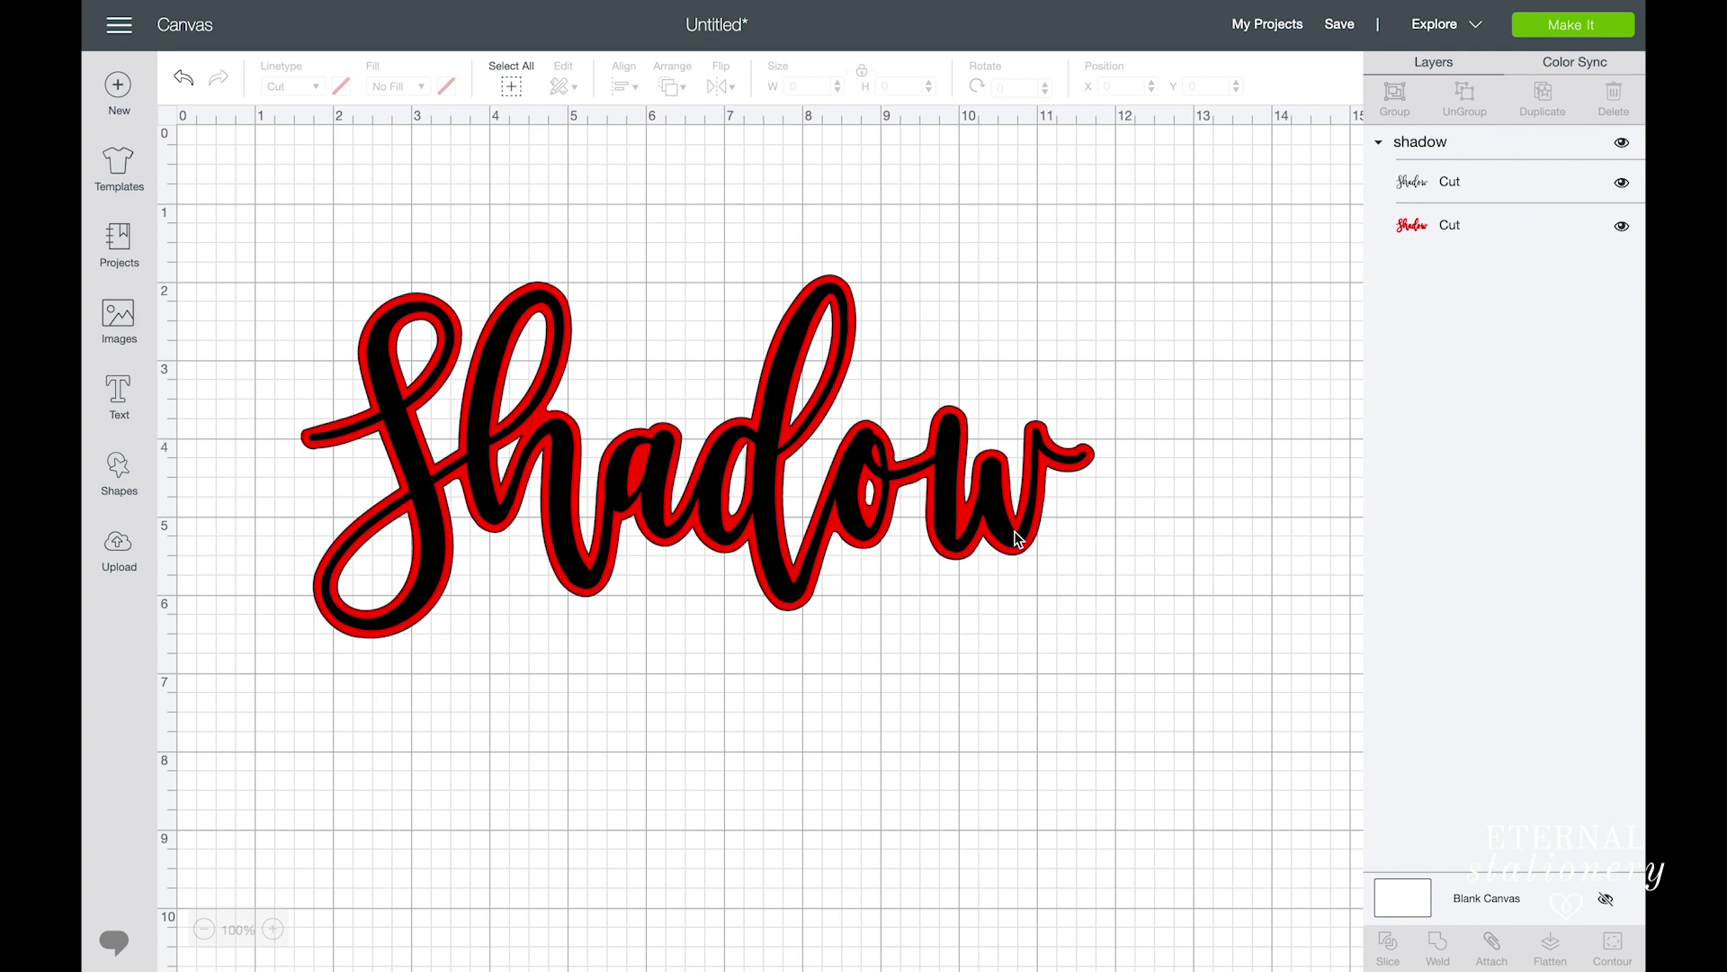
{"action": "left_click_drag", "start_coordinate": [1011, 513], "coordinate": [1011, 435]}
Step: Ungroup the image into separate black lettering and red shadow layers
{"action": "right_click", "coordinate": [760, 438]}
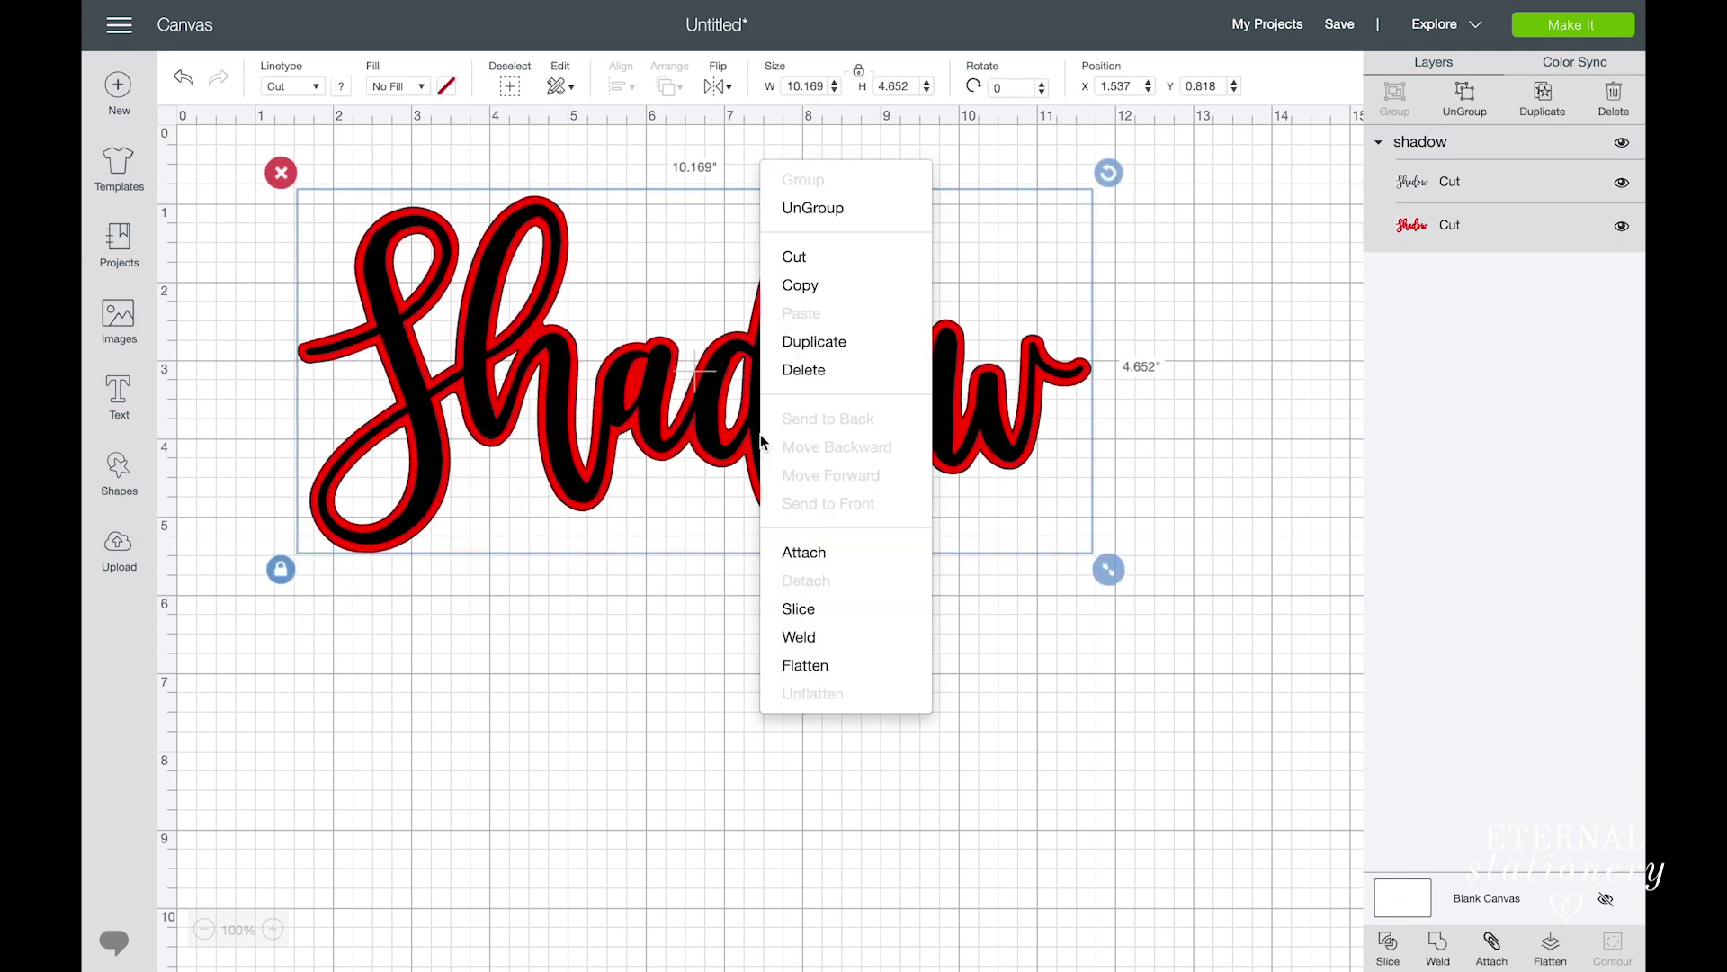
{"action": "left_click", "coordinate": [821, 216]}
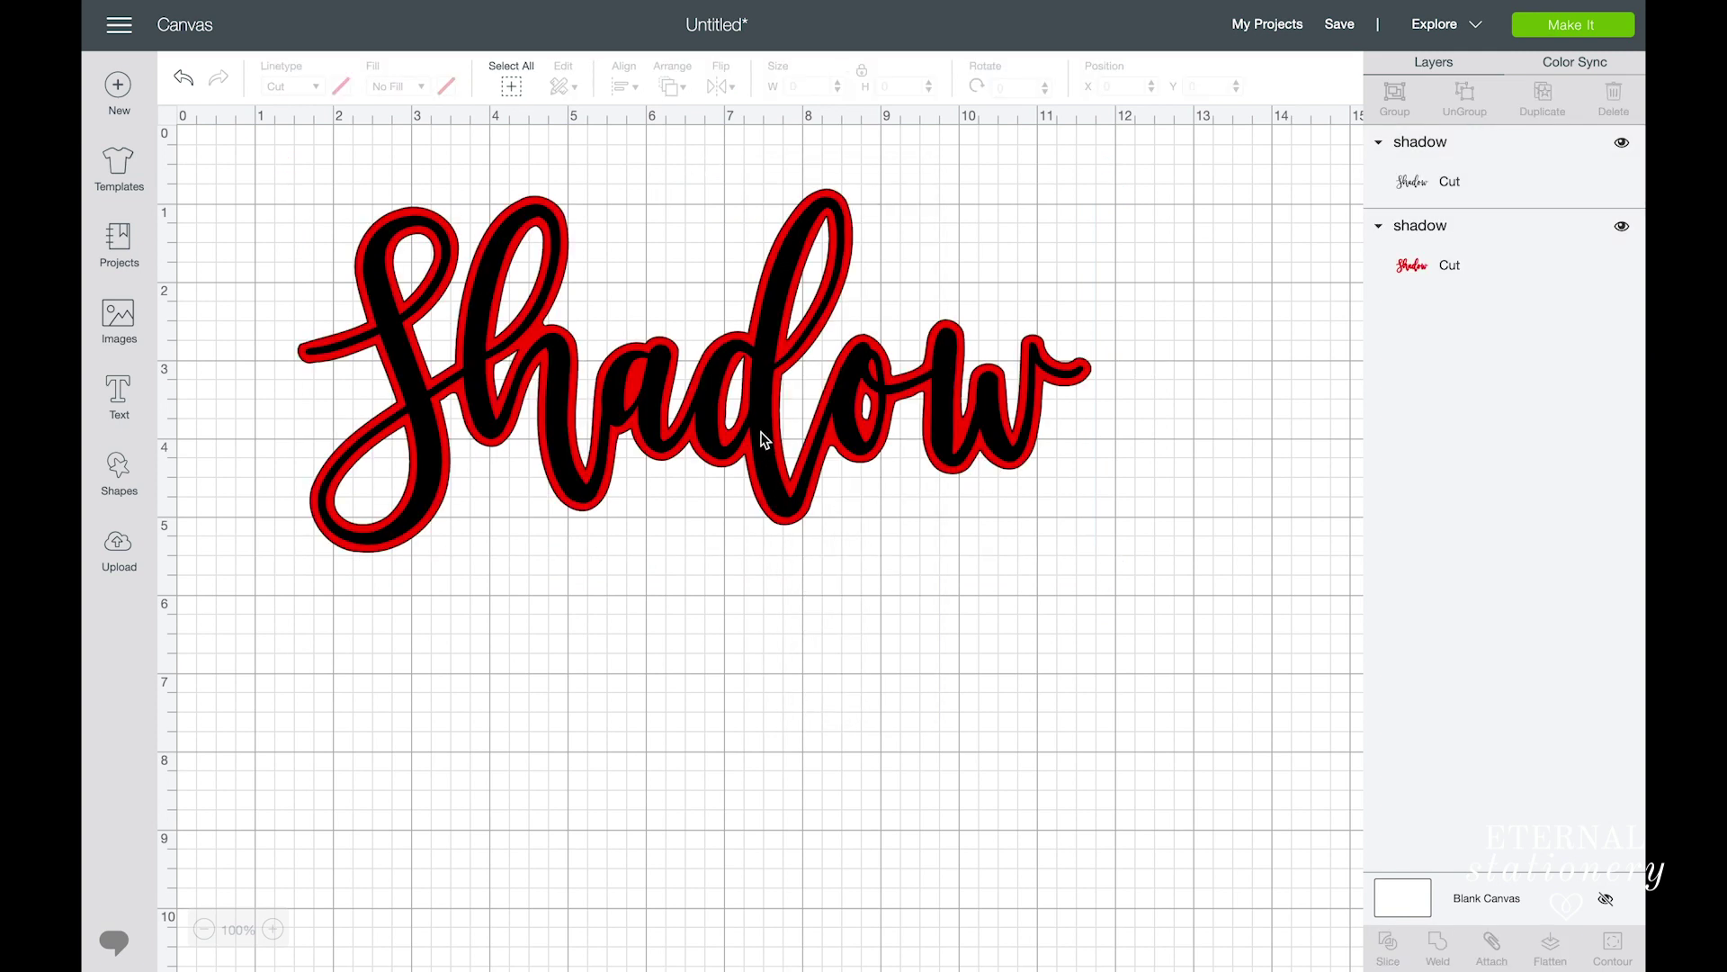
{"action": "left_click_drag", "start_coordinate": [760, 438], "coordinate": [776, 758]}
{"action": "left_click", "coordinate": [185, 79]}
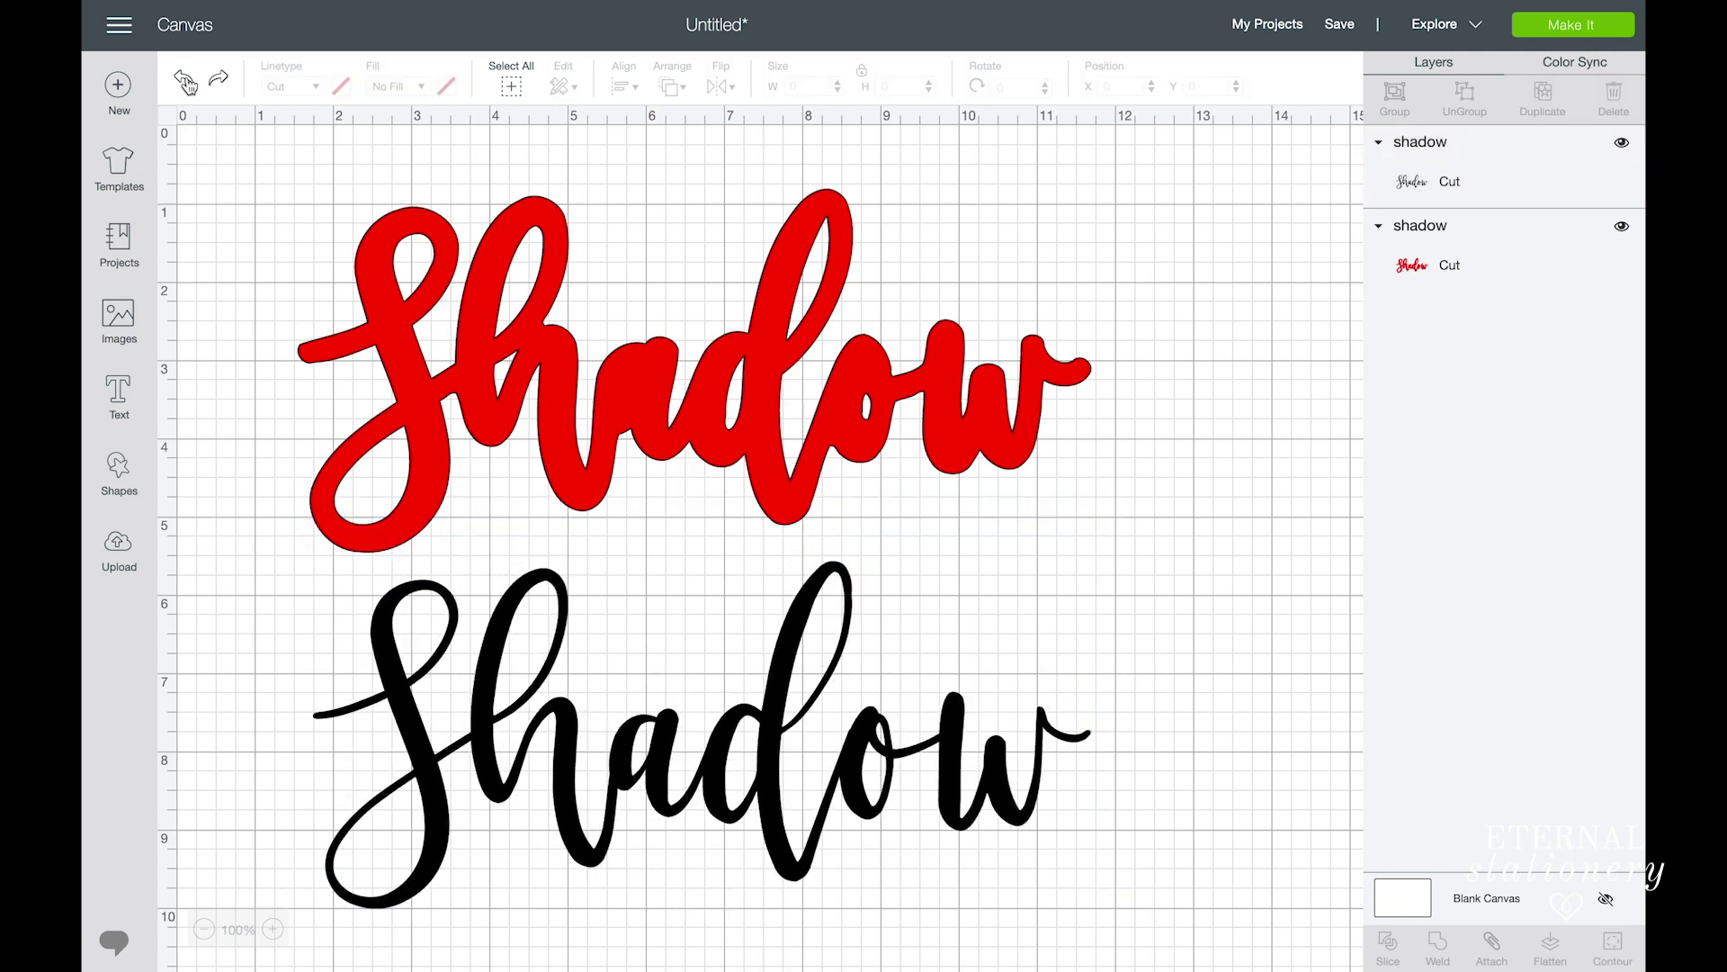